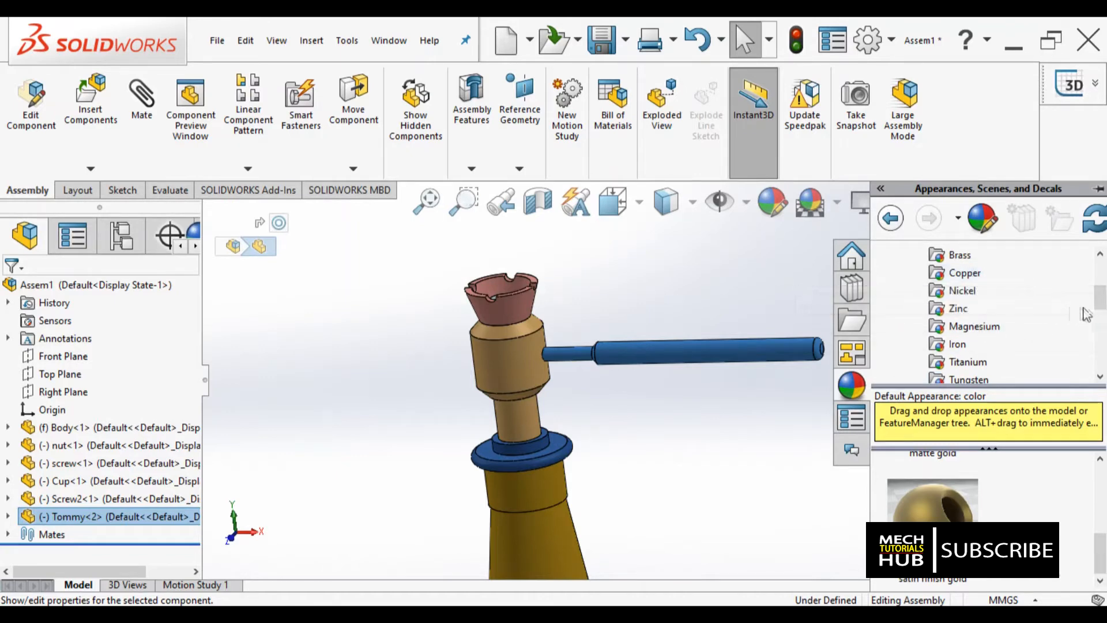
- Apply the wrought steel appearance from the Steel metals to the Tommy handle
scroll(1099, 306, up, 2)
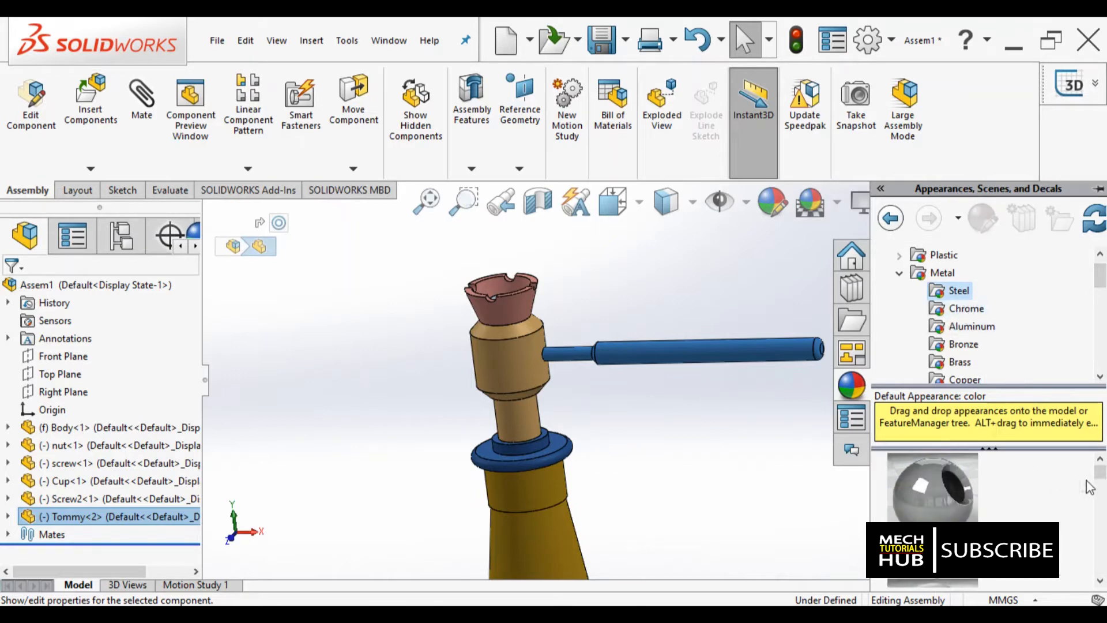
drag(1102, 481, 1100, 568)
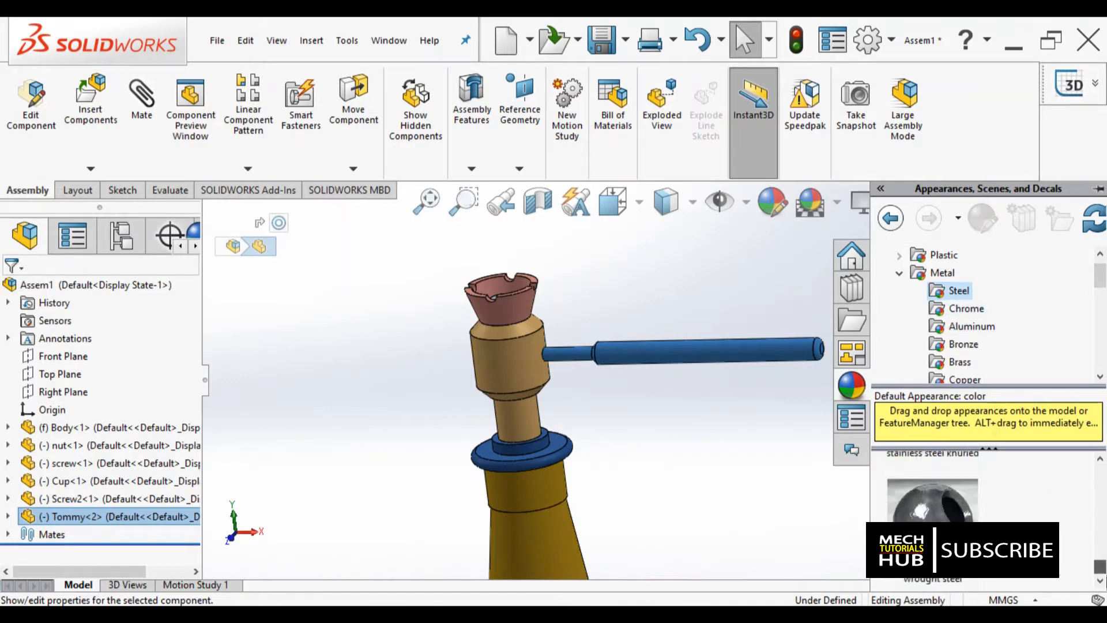
double_click(932, 514)
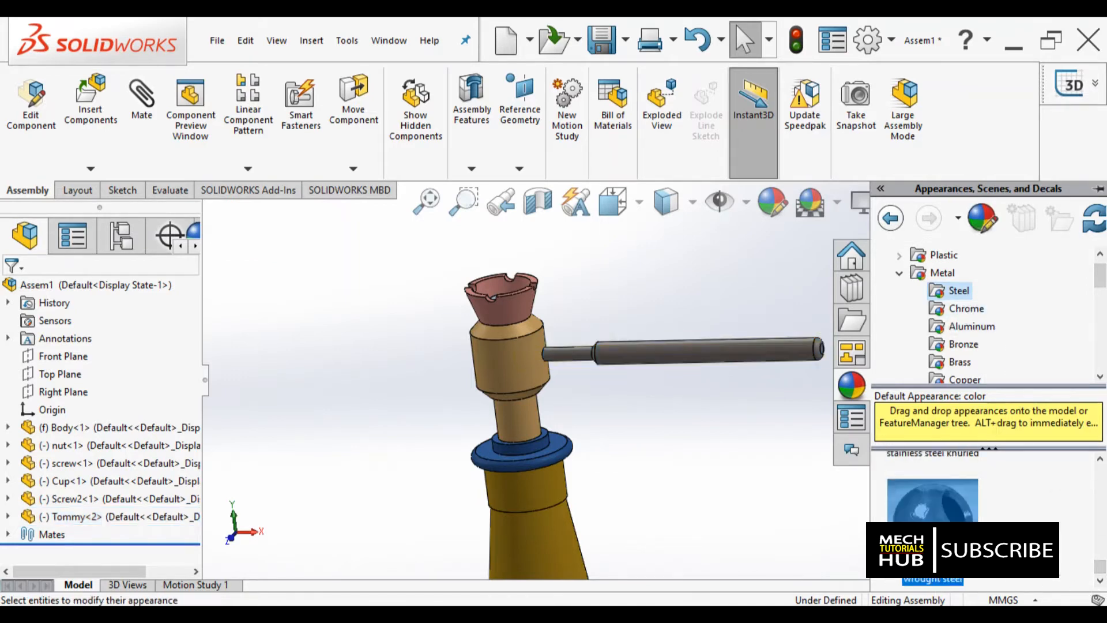
scroll(655, 381, up, 5)
scroll(691, 391, down, 5)
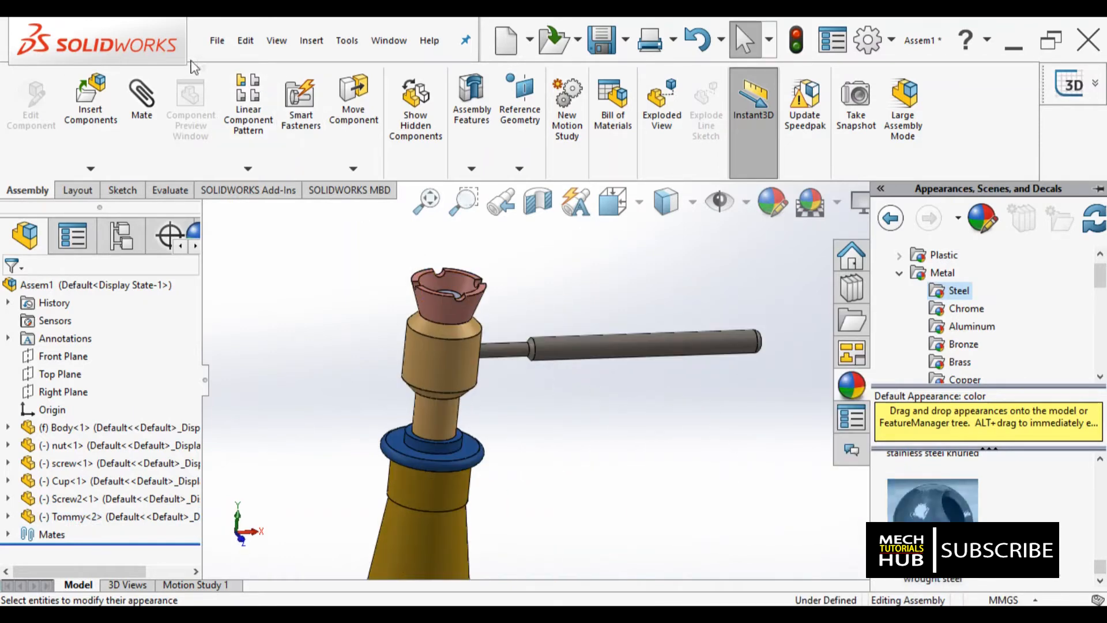
- Save the assembly Assem1 together with its modified Body part
click(217, 40)
click(247, 209)
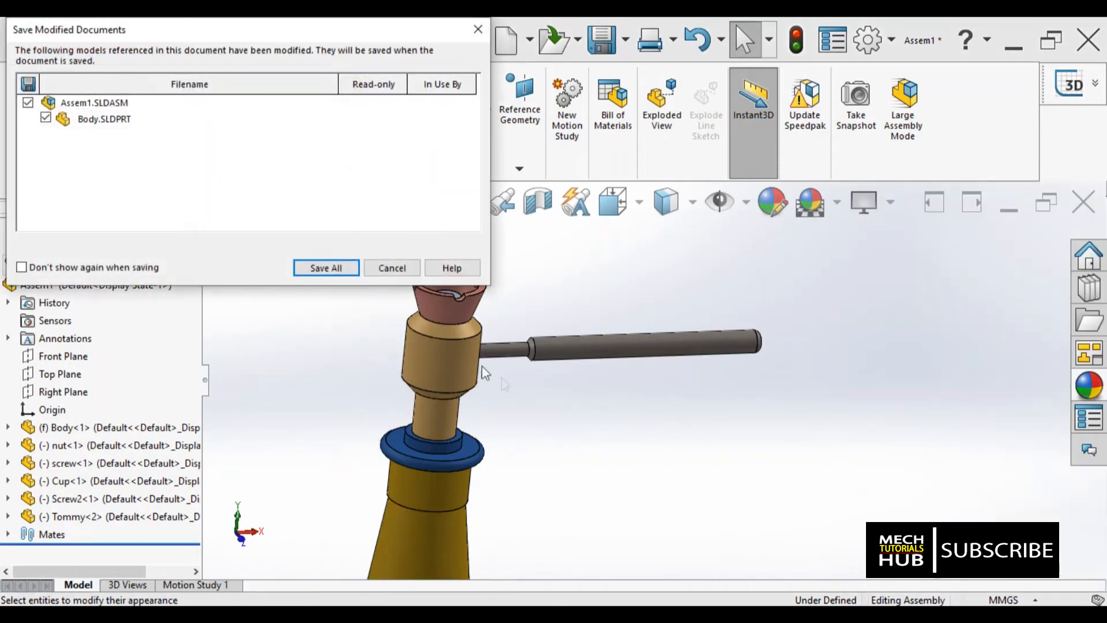
click(325, 267)
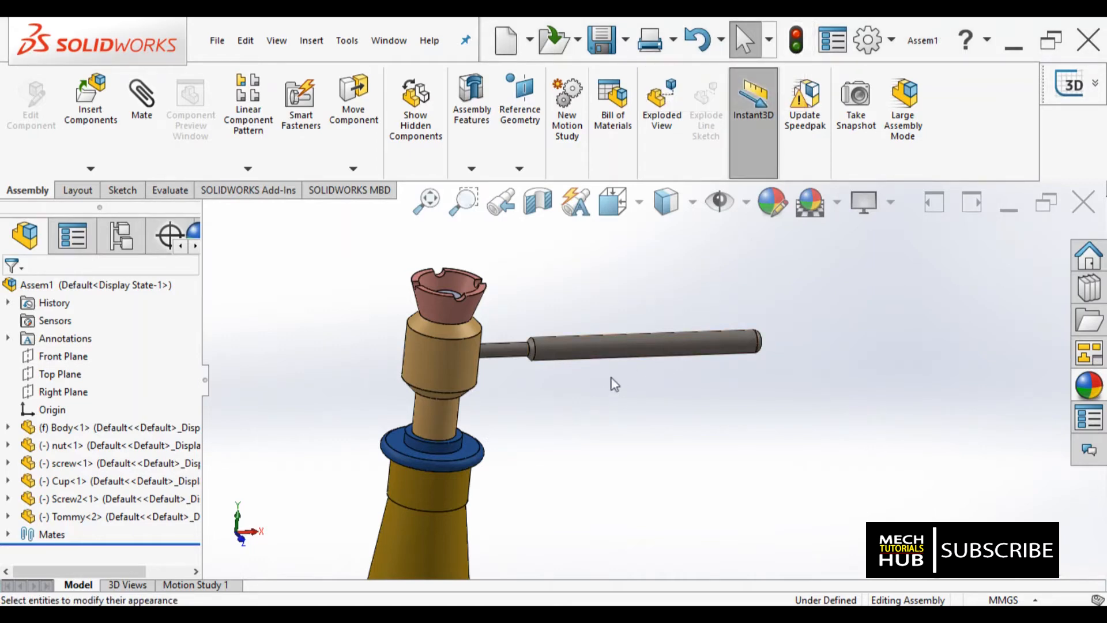
- Make the Body component transparent so the parts inside it can be seen
scroll(590, 386, up, 4)
scroll(590, 432, down, 3)
middle_drag(648, 428, 643, 374)
scroll(618, 397, up, 3)
scroll(638, 375, down, 3)
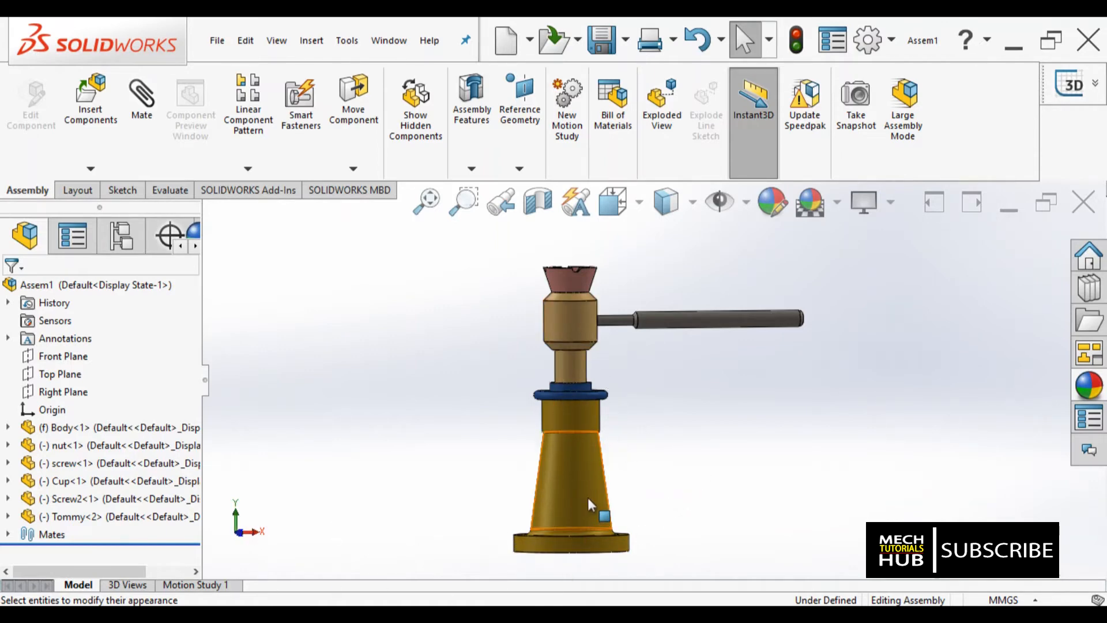
click(81, 428)
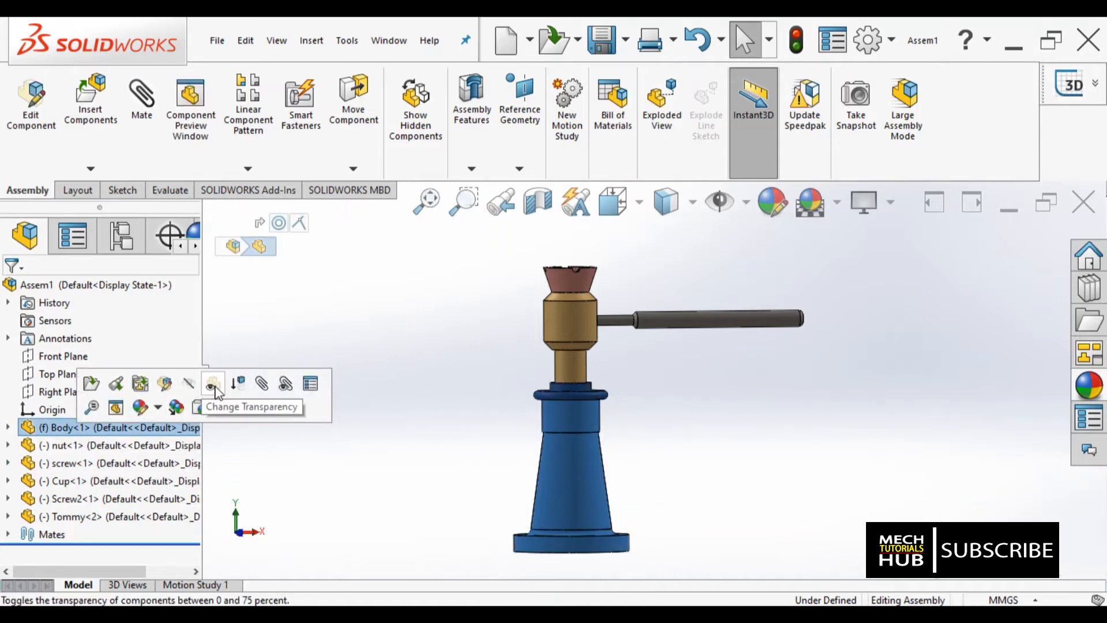
click(212, 385)
click(398, 441)
mouse_move(663, 440)
middle_down()
mouse_move(647, 388)
mouse_move(652, 425)
mouse_move(637, 429)
mouse_move(650, 430)
middle_up()
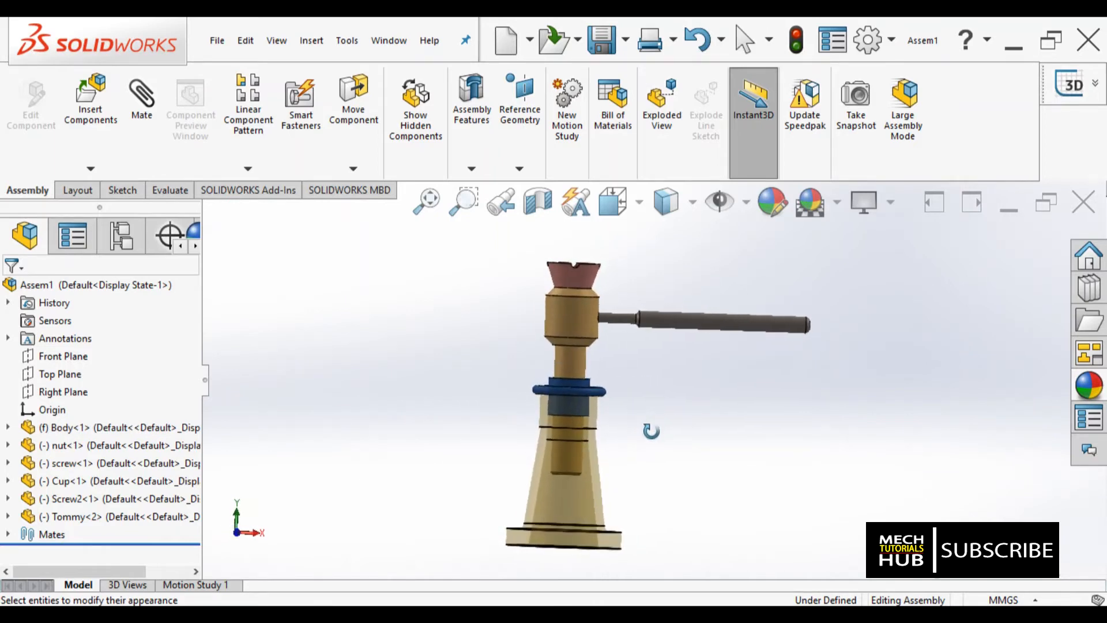
- Make the screw component transparent as well
scroll(549, 369, down, 3)
scroll(576, 357, up, 5)
scroll(613, 376, down, 4)
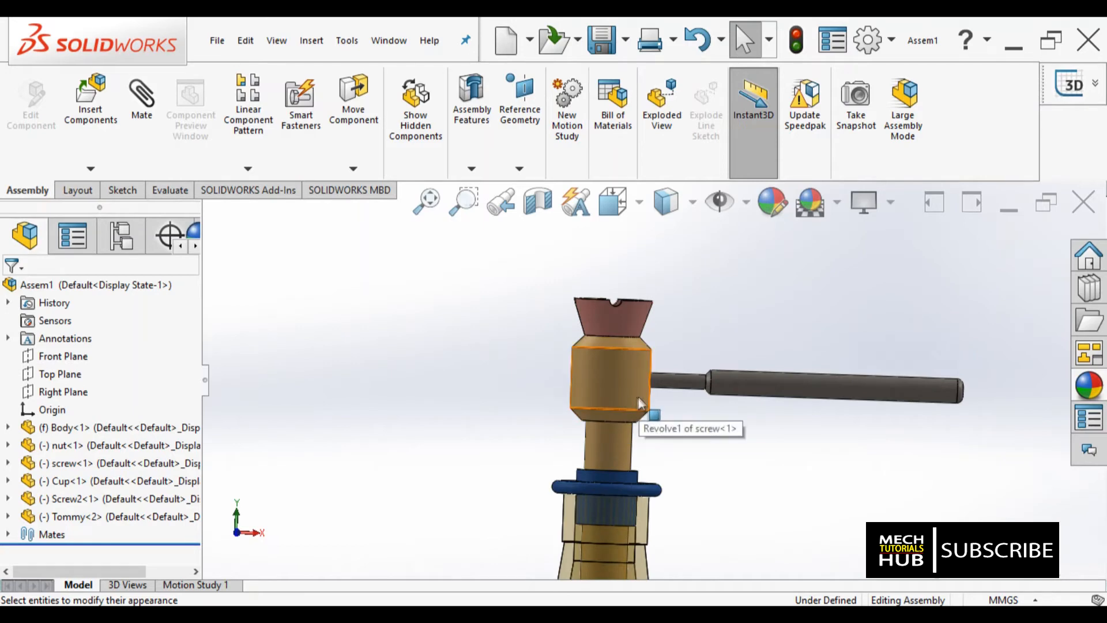
click(68, 448)
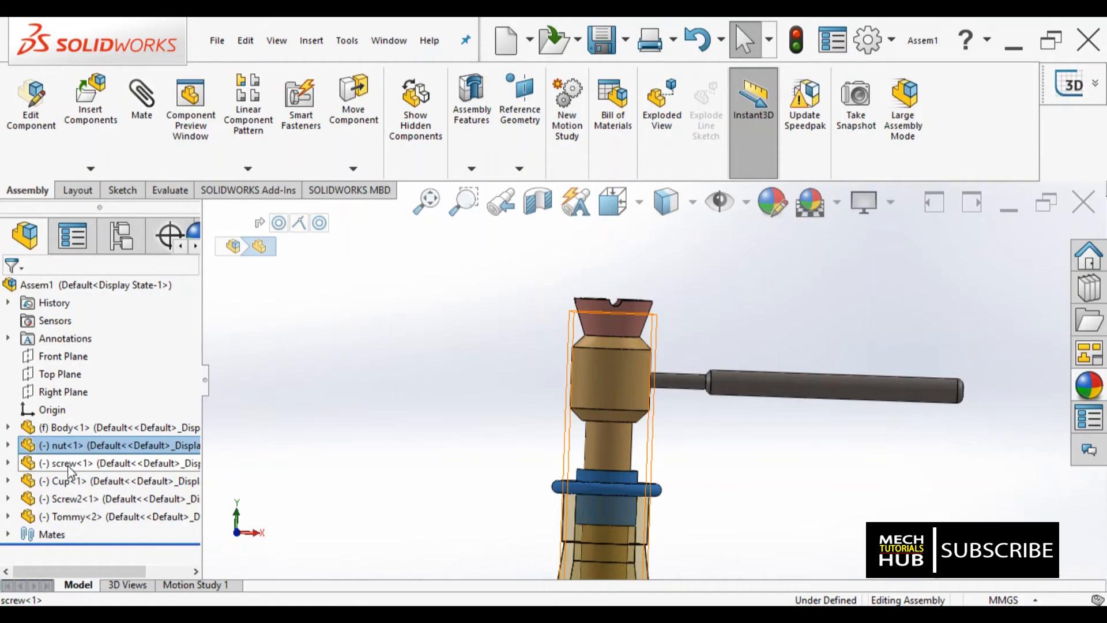
click(68, 464)
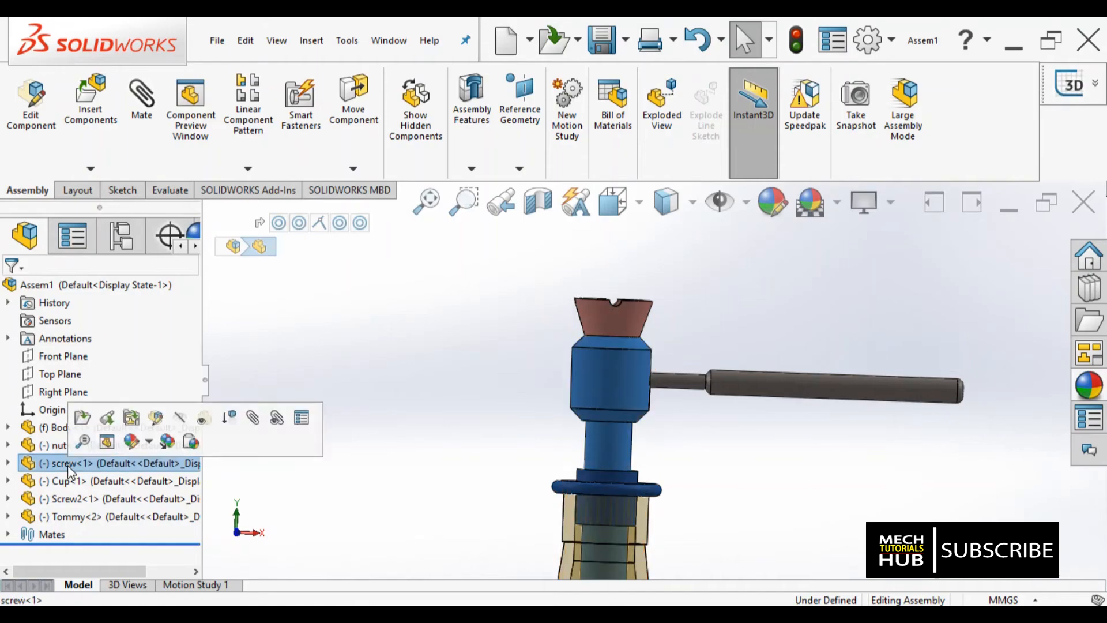
click(202, 416)
- Examine how the Tommy handle and Screw2 sit inside the transparent screw head and how the screw fits in the body
key(z)
key(z)
key(z)
key(z)
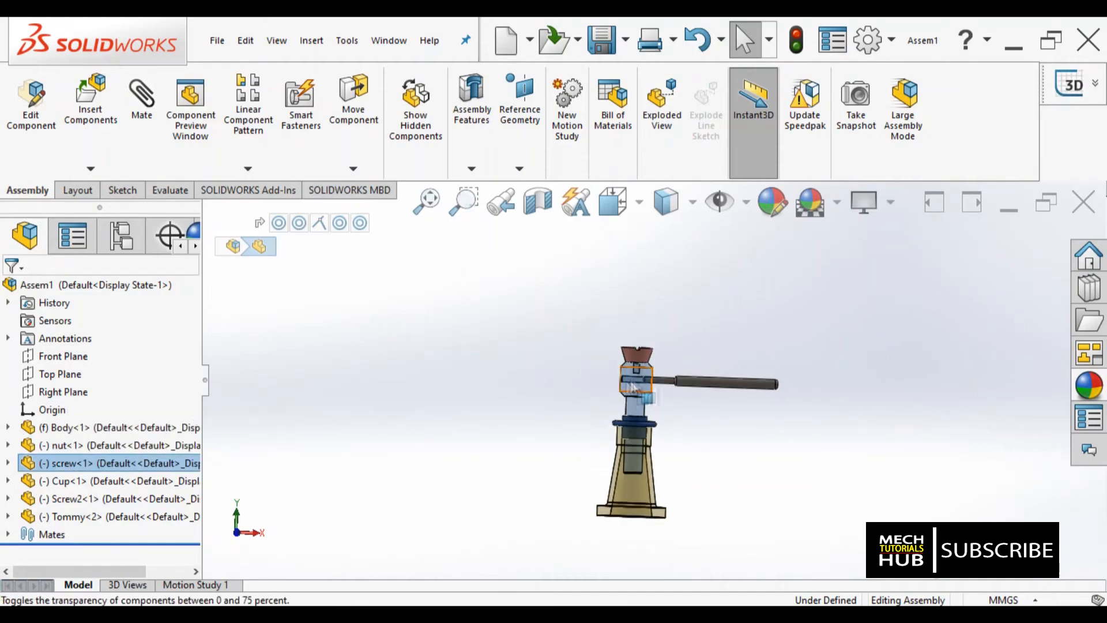
scroll(631, 383, down, 4)
scroll(650, 381, up, 2)
scroll(688, 382, down, 5)
scroll(610, 411, up, 2)
scroll(601, 362, down, 2)
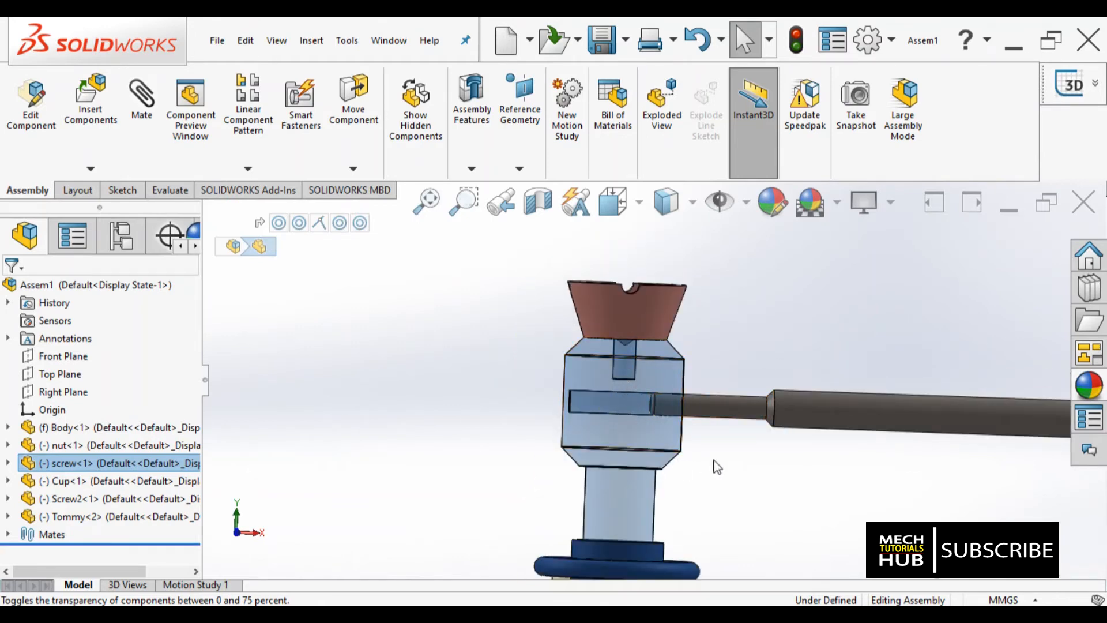
scroll(717, 466, up, 4)
scroll(627, 368, down, 4)
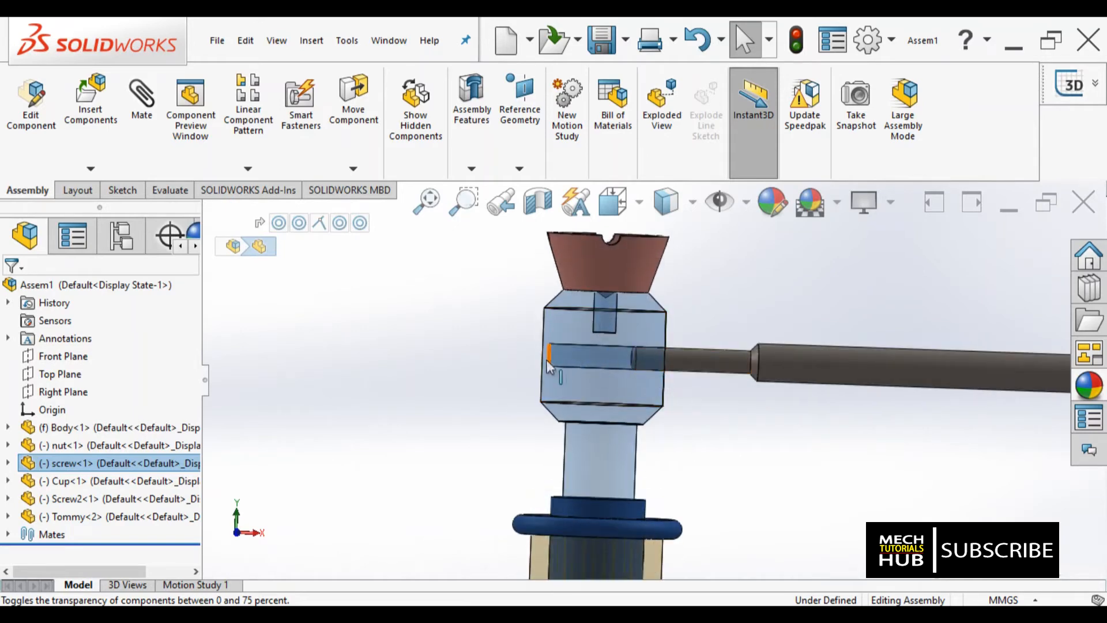
scroll(631, 359, down, 3)
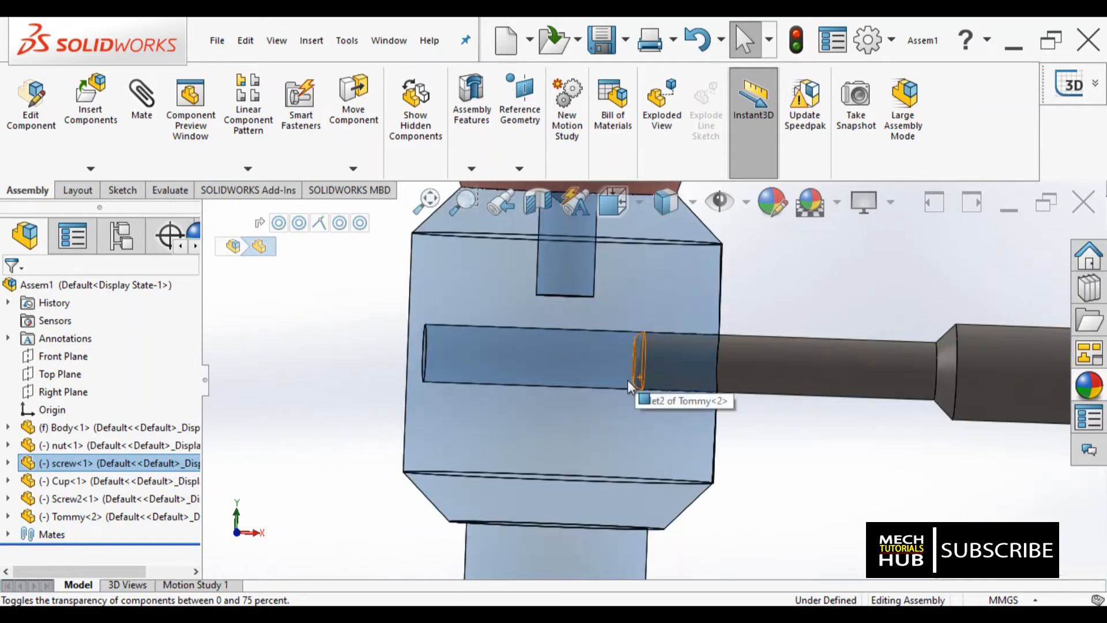
scroll(565, 408, up, 6)
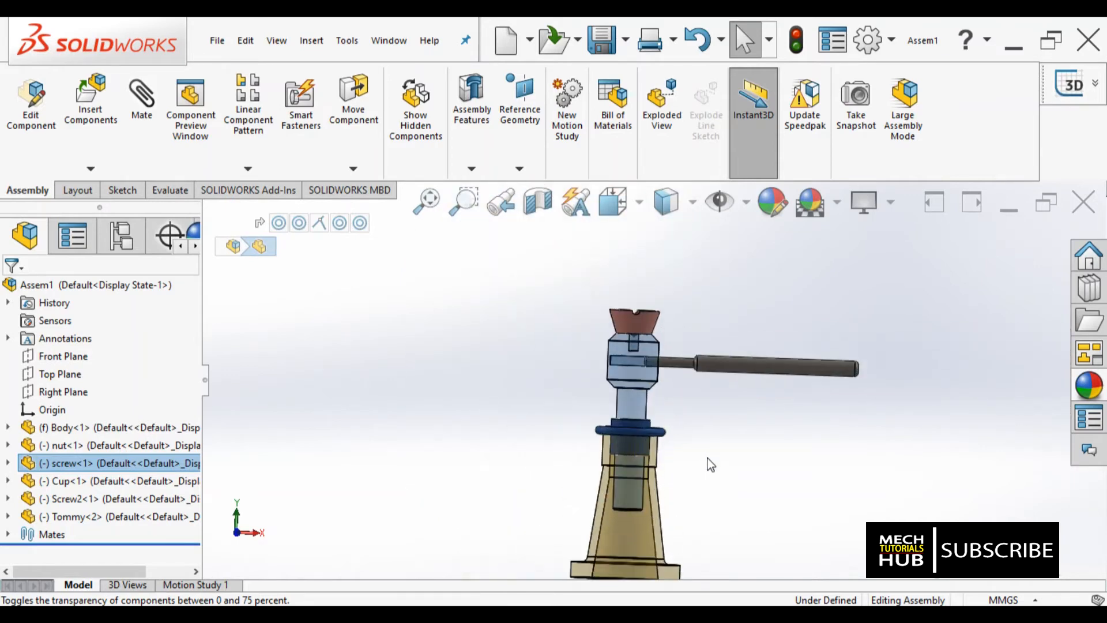
middle_drag(719, 486, 656, 435)
click(674, 437)
middle_drag(641, 421, 660, 363)
scroll(624, 381, down, 1)
scroll(633, 335, up, 3)
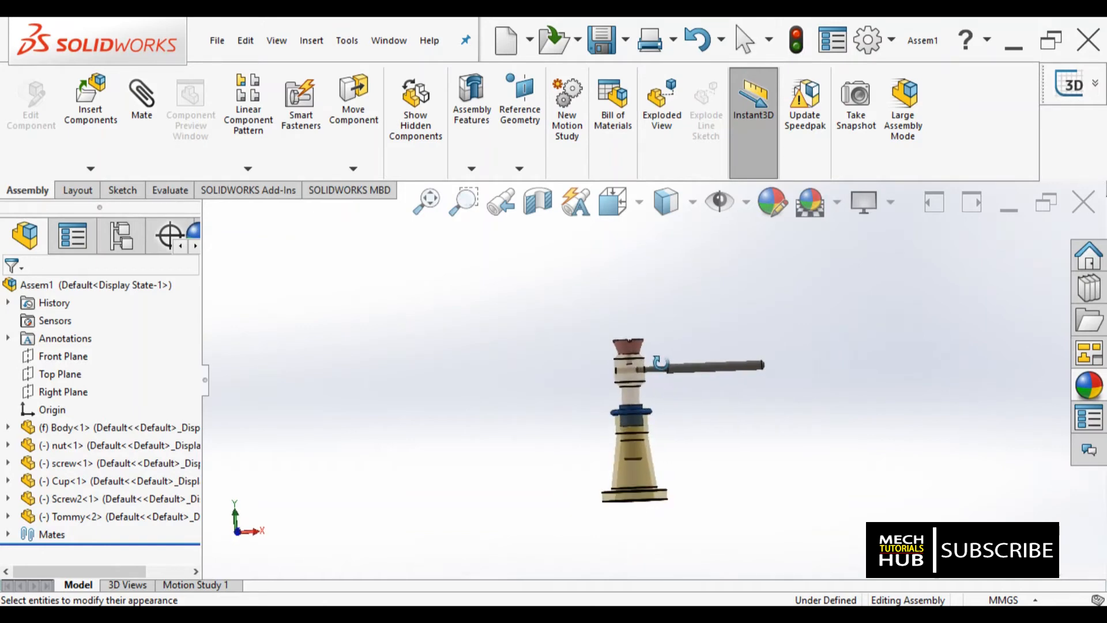
- Start an exploded view in the Front orientation and move Screw2 straight up along Y, well clear of the cup
click(613, 202)
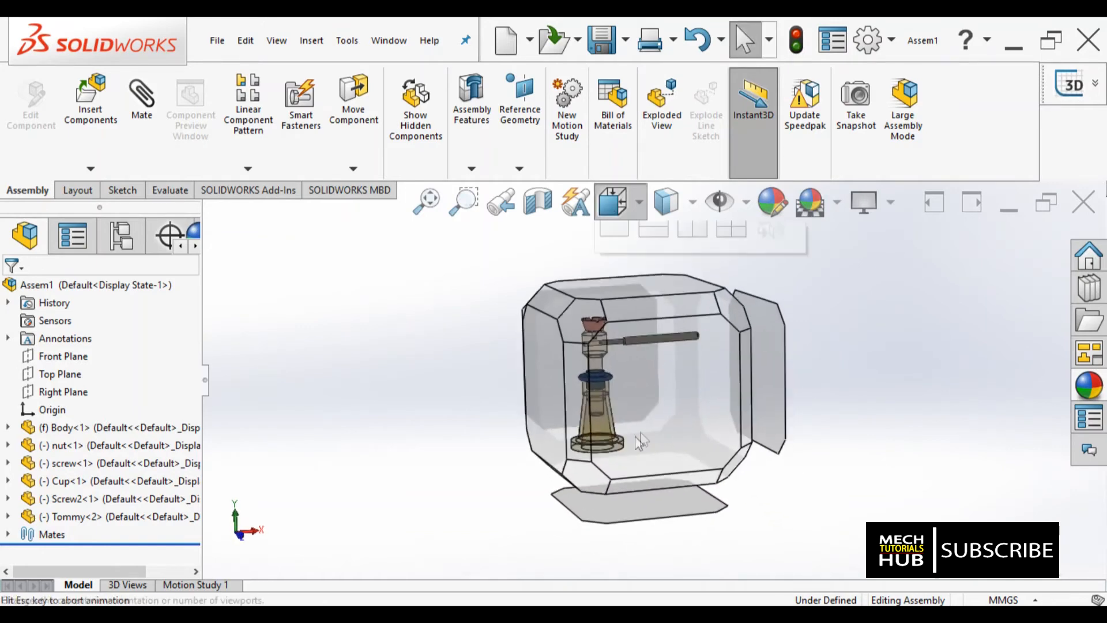
click(641, 441)
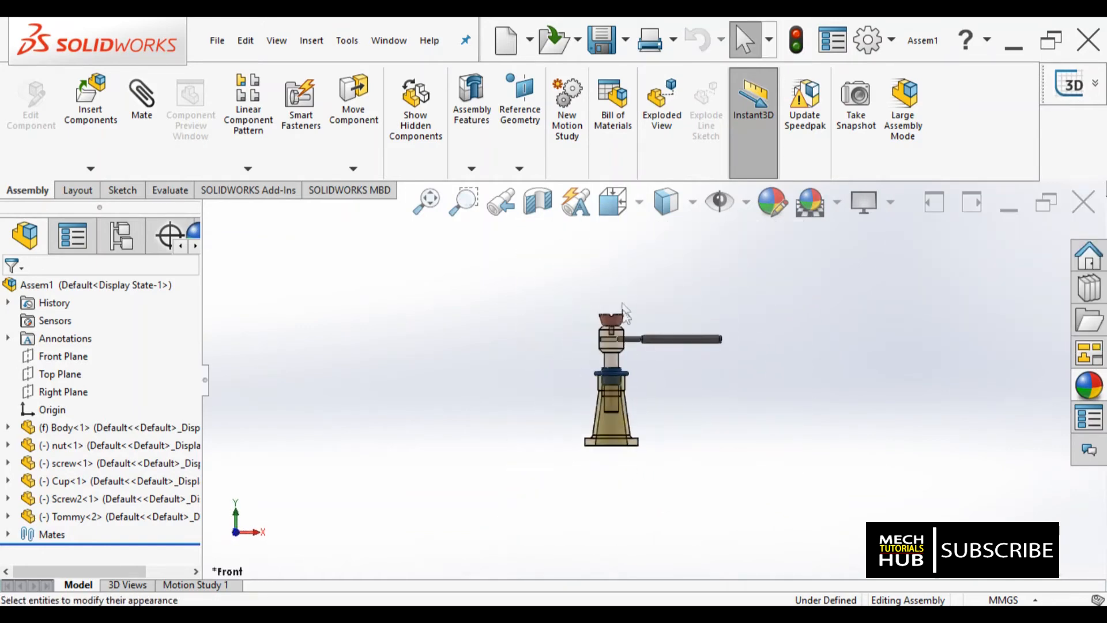
scroll(622, 304, down, 3)
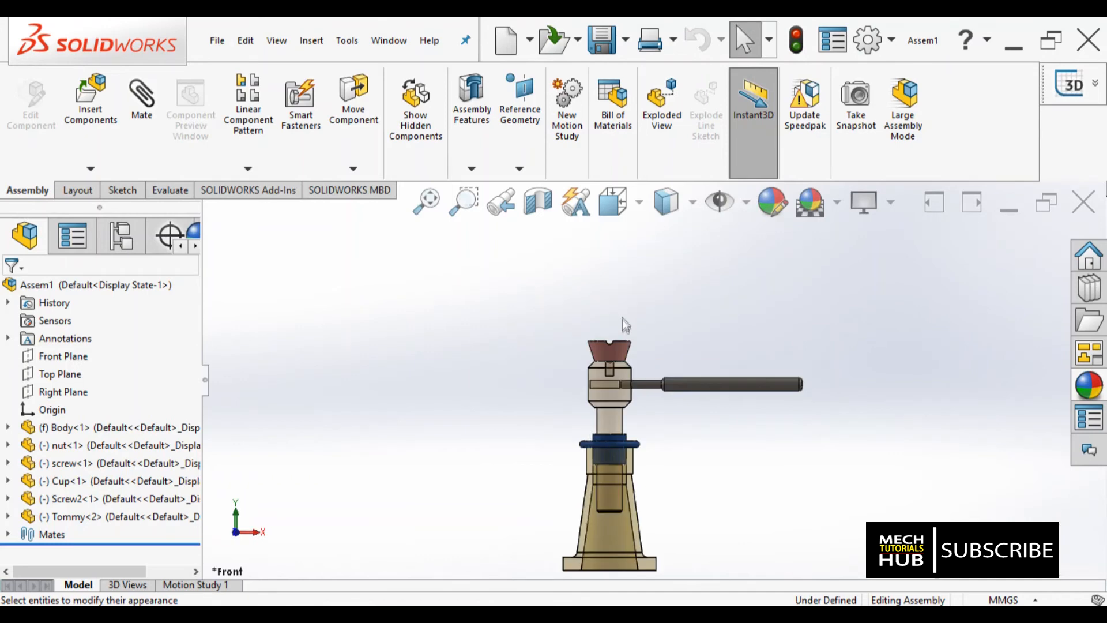
click(663, 143)
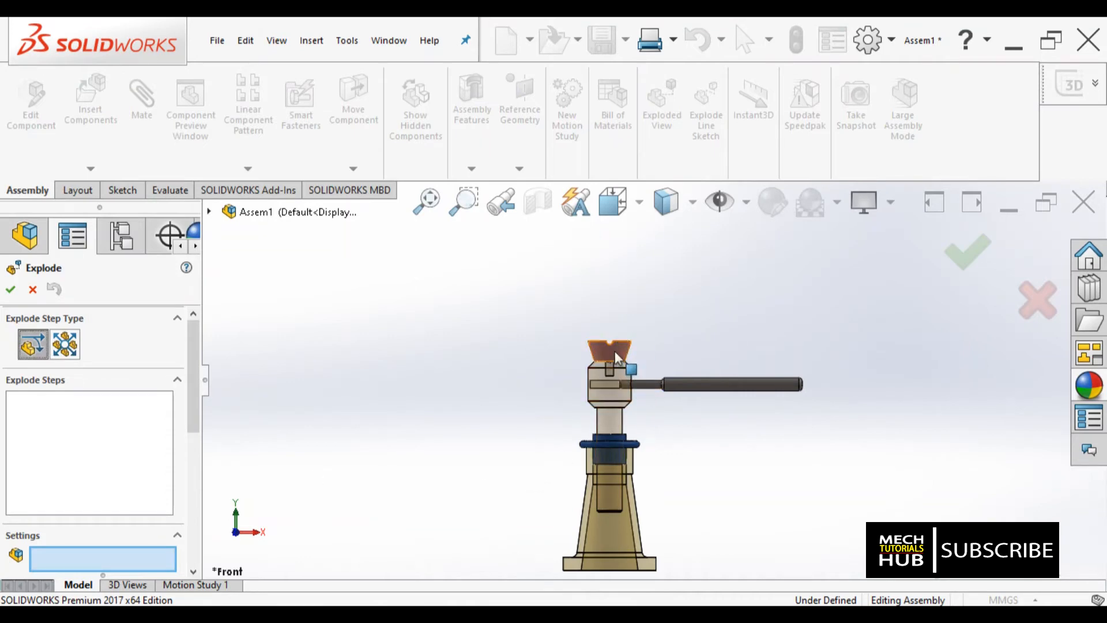
scroll(626, 363, down, 6)
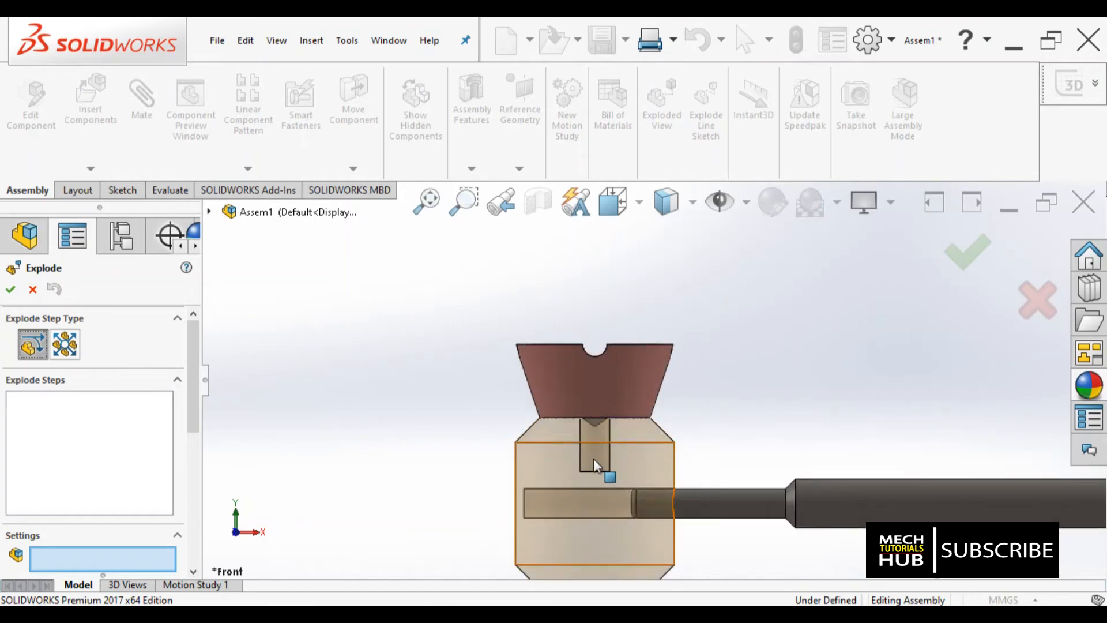
scroll(593, 458, up, 5)
scroll(613, 425, down, 7)
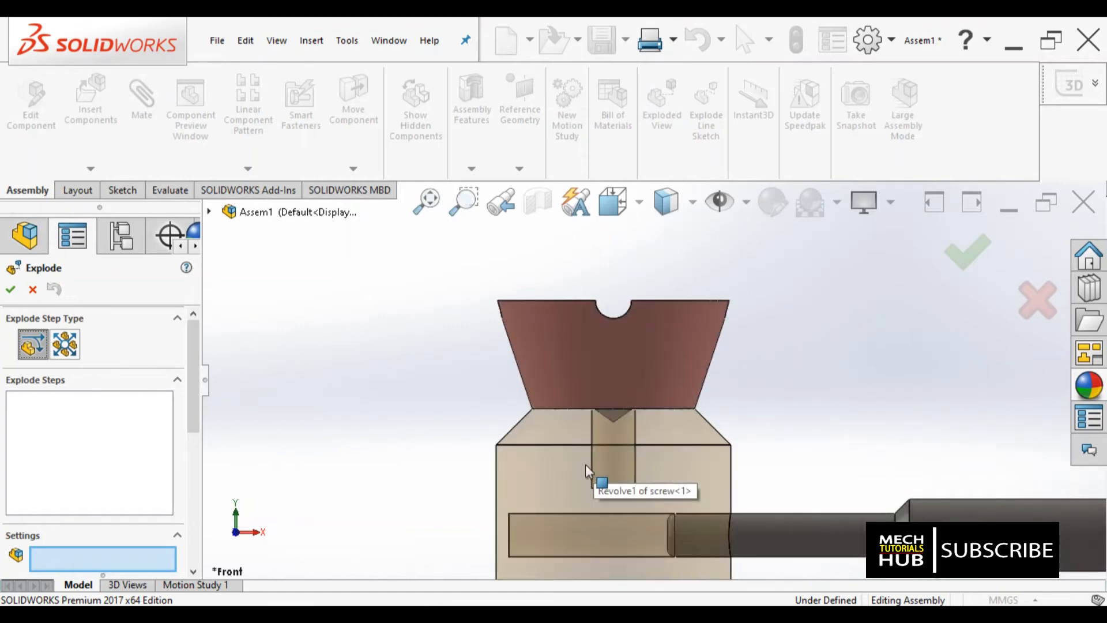
click(615, 414)
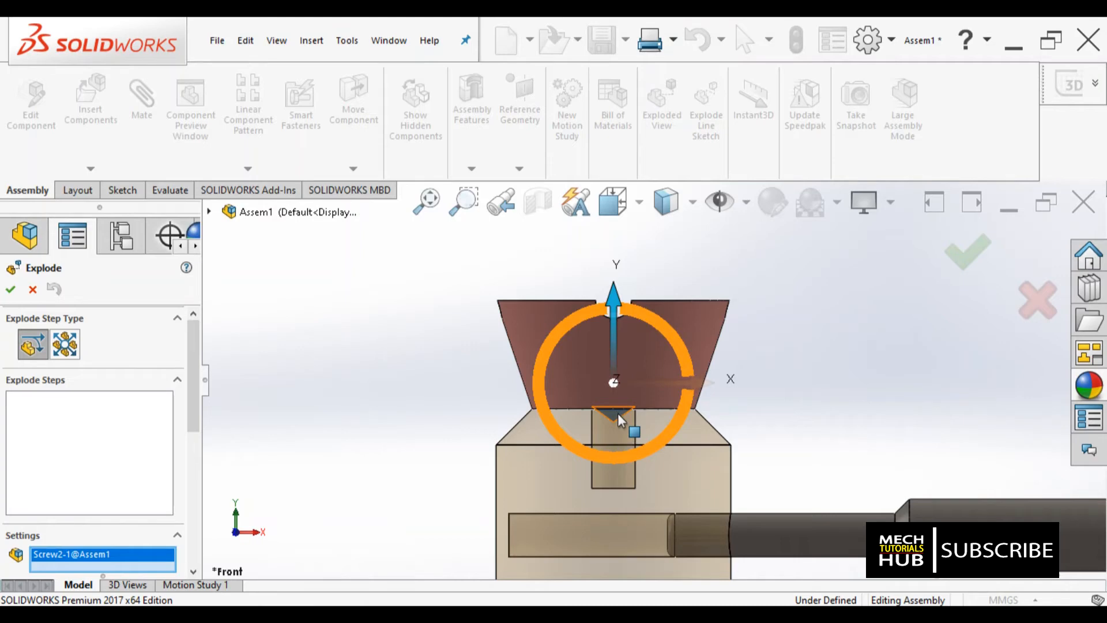
scroll(625, 420, up, 5)
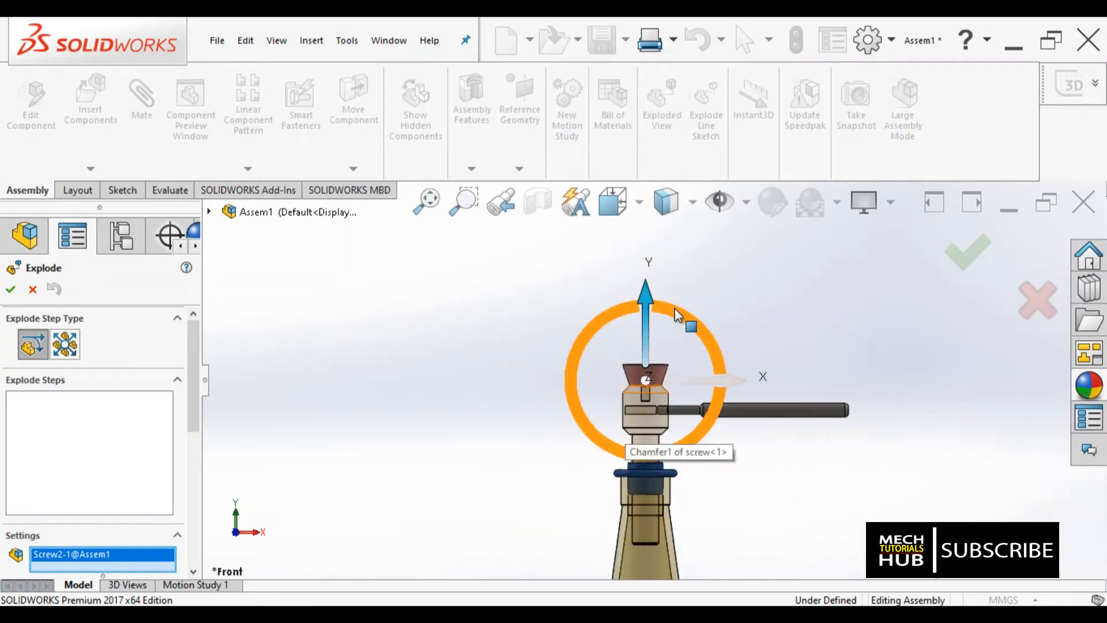
scroll(675, 313, down, 3)
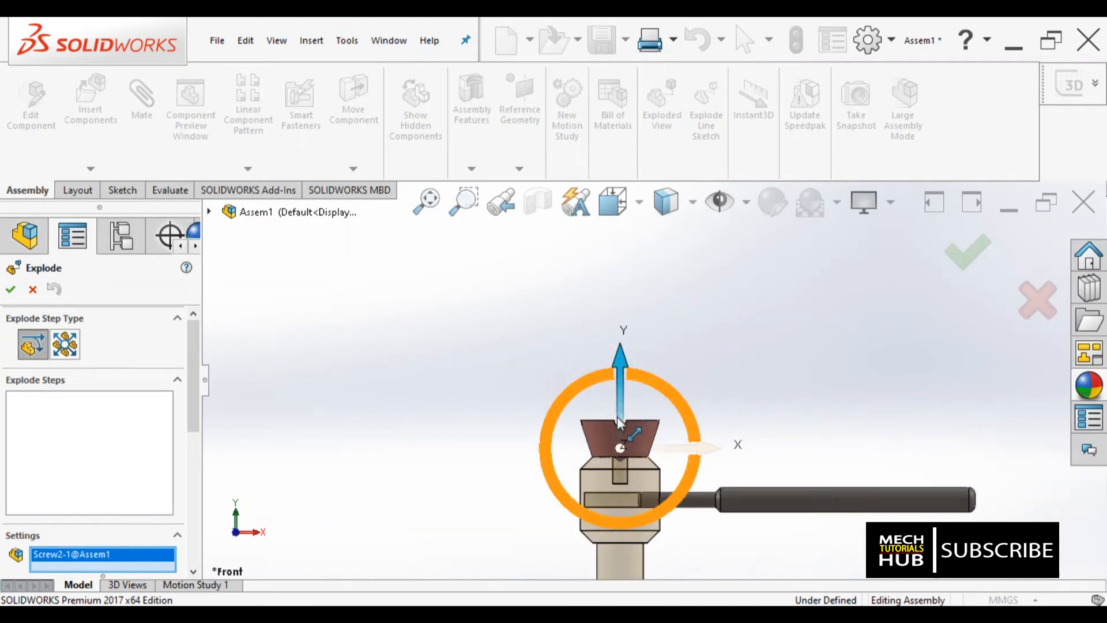
drag(623, 424, 626, 242)
scroll(625, 371, up, 5)
scroll(662, 405, down, 4)
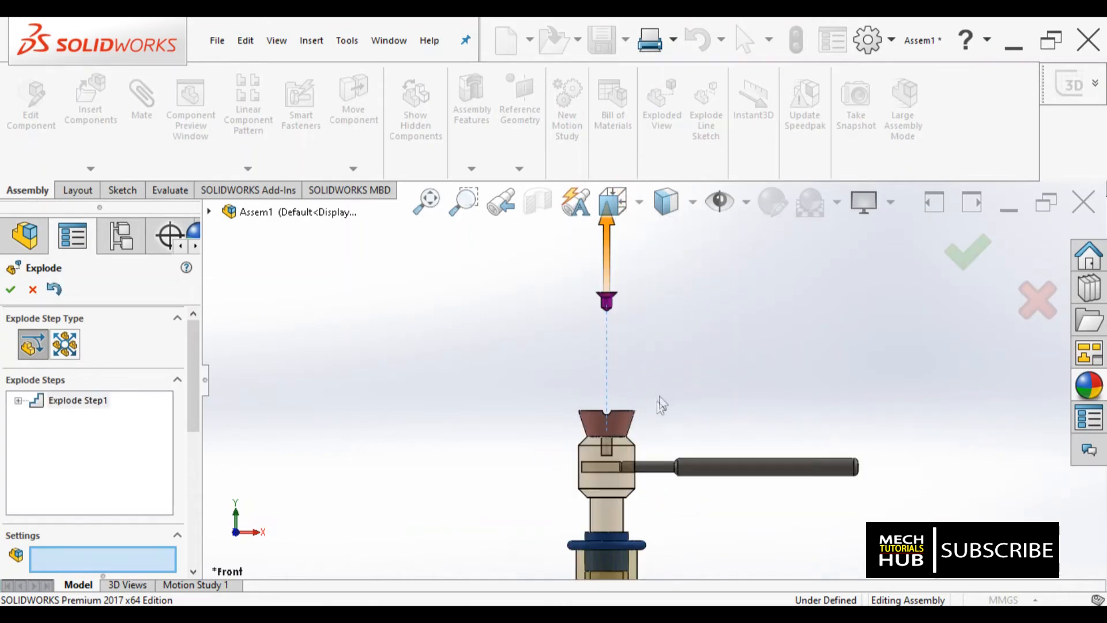
- Add an explode step that moves the Cup up along Y to just below Screw2
click(611, 431)
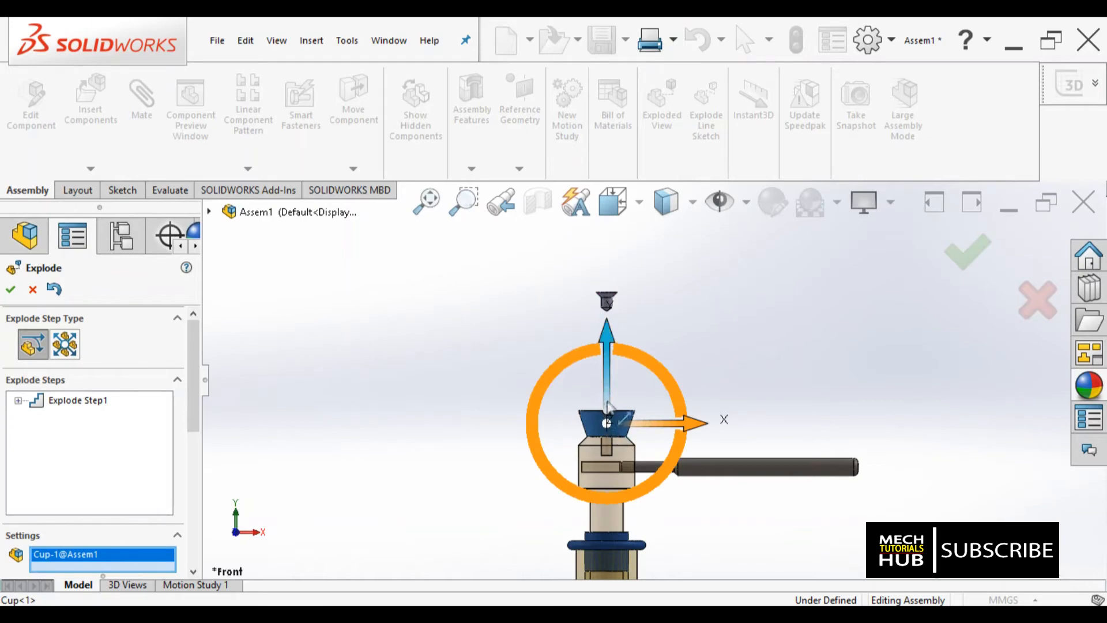
drag(608, 405, 605, 323)
scroll(631, 479, up, 4)
scroll(631, 479, down, 6)
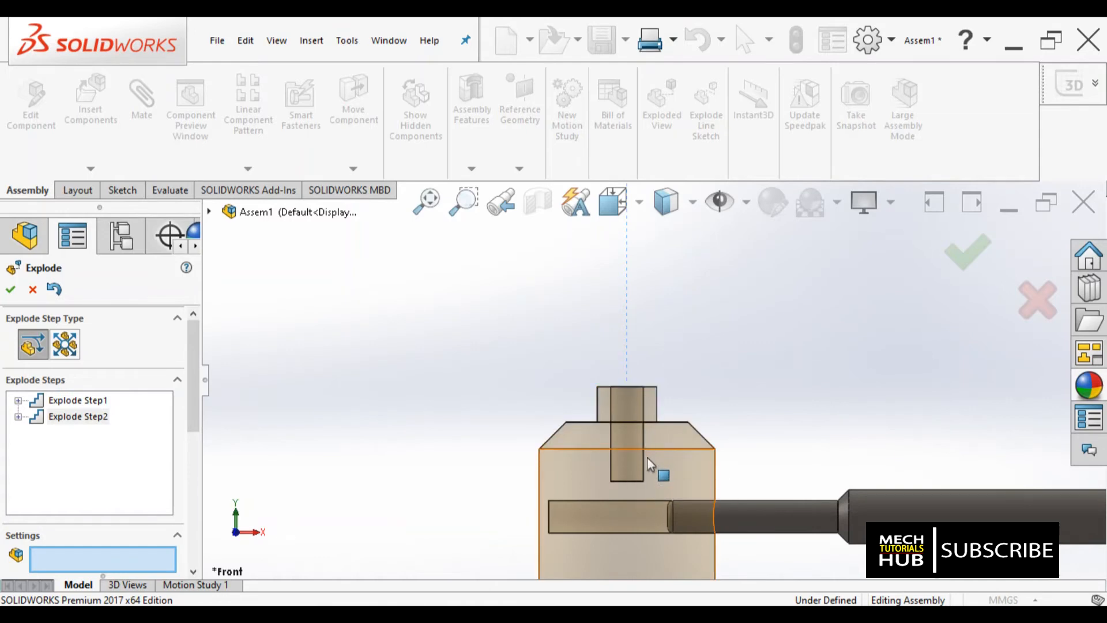
- Add an explode step that pulls the Tommy handle out of the screw head along X, well clear of the jack
scroll(652, 450, up, 5)
scroll(651, 455, up, 6)
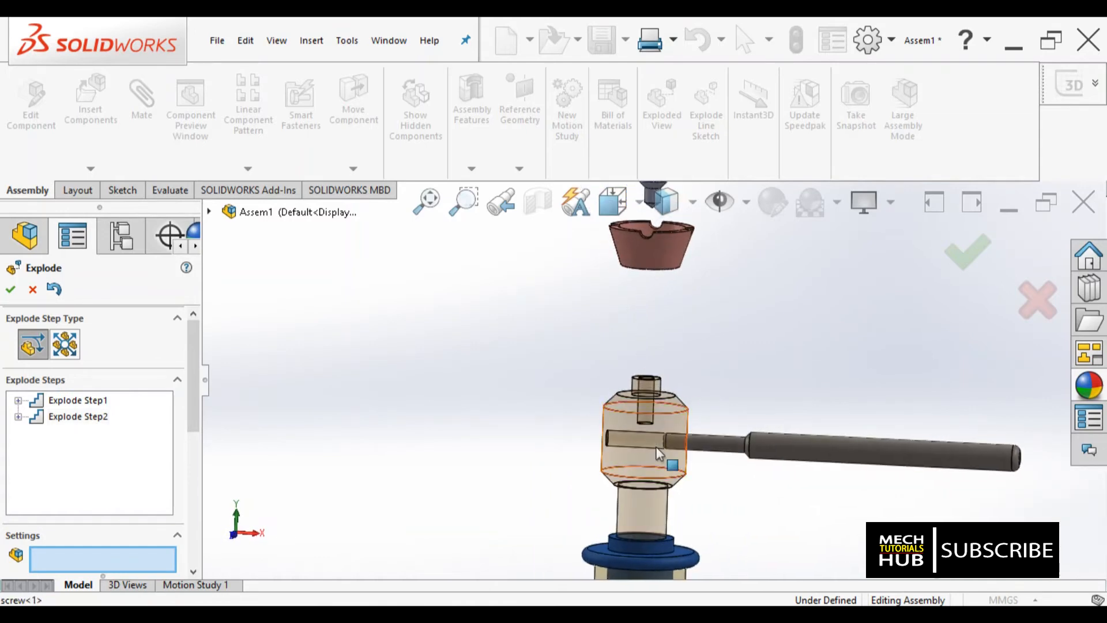
scroll(657, 419, down, 2)
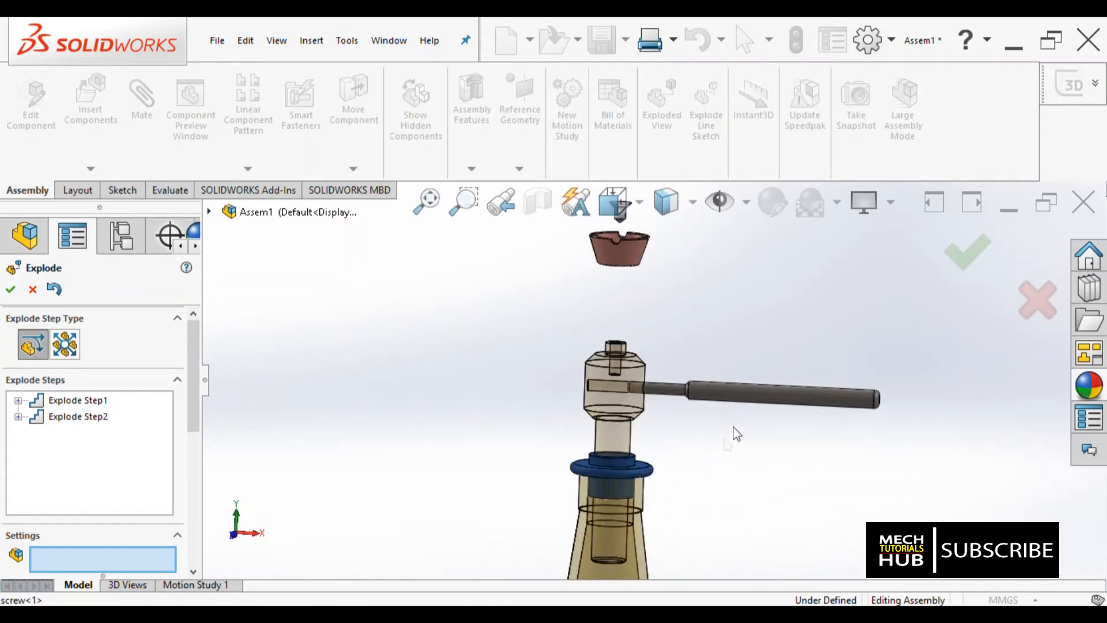
click(739, 400)
scroll(742, 454, up, 5)
scroll(819, 385, down, 5)
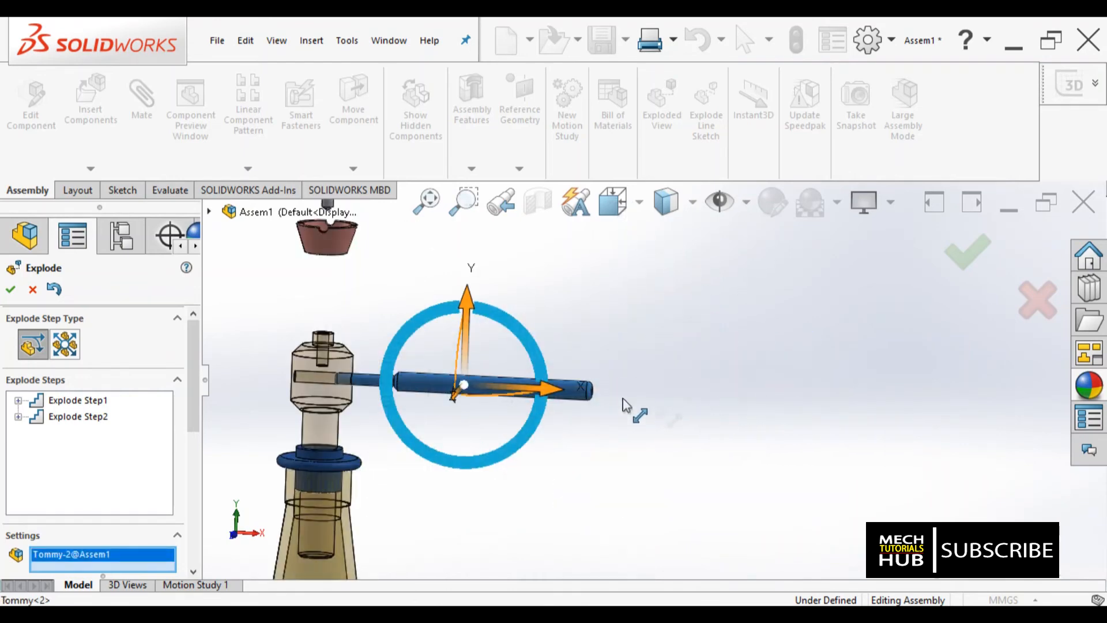
drag(546, 395, 749, 403)
- Add an explode step that moves the screw up along Y, bringing its head just below the Cup
scroll(526, 380, up, 4)
scroll(526, 381, down, 5)
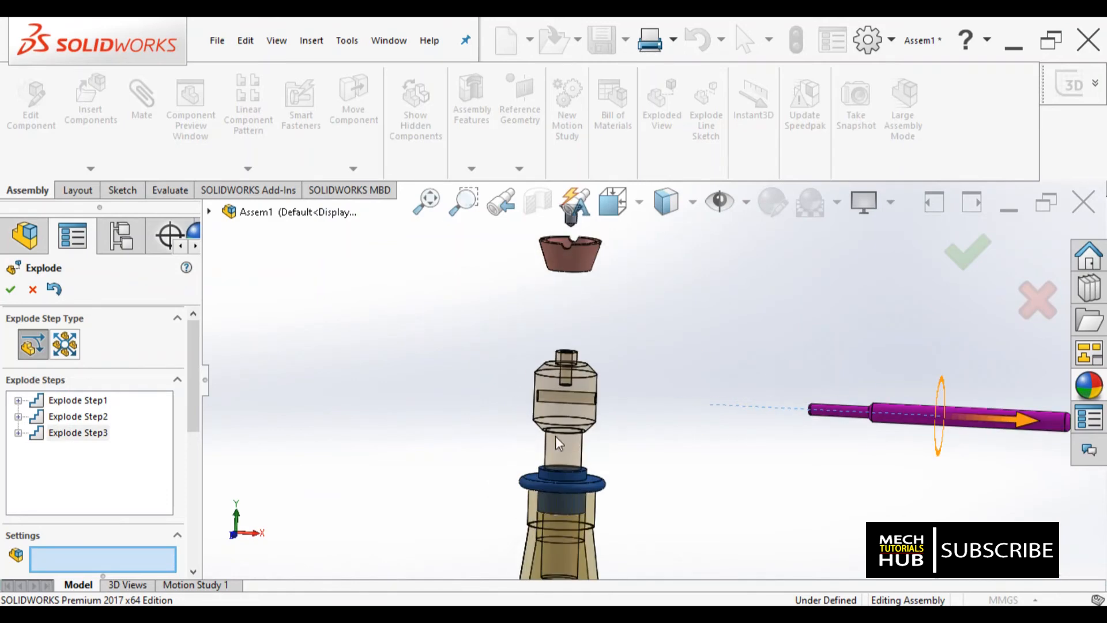
click(567, 424)
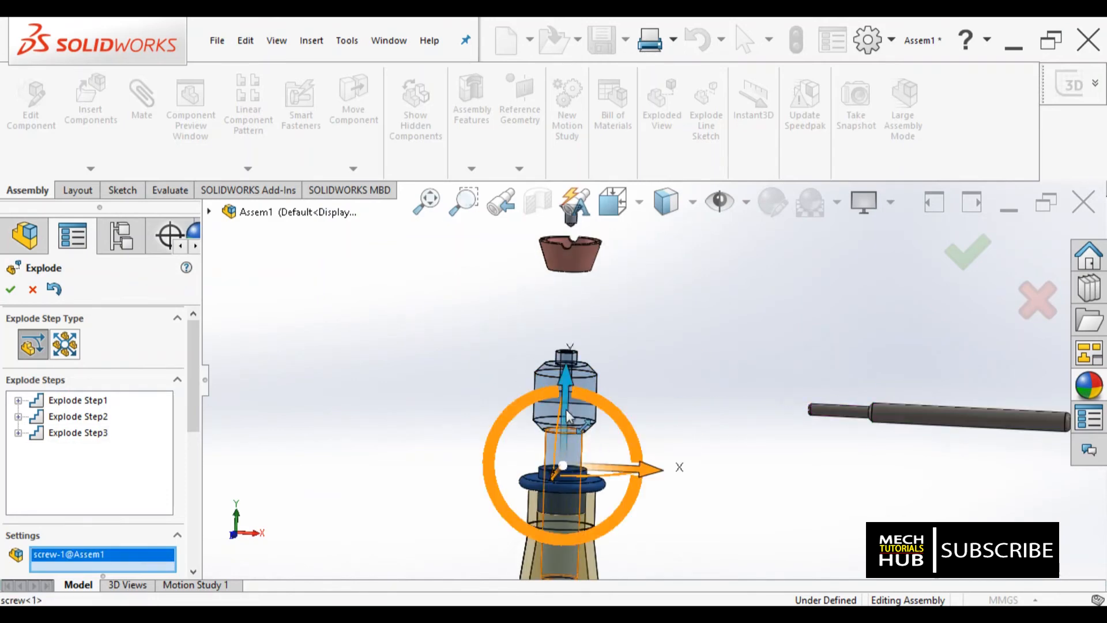
scroll(629, 392, up, 4)
scroll(614, 451, down, 3)
drag(616, 442, 611, 385)
scroll(614, 403, up, 3)
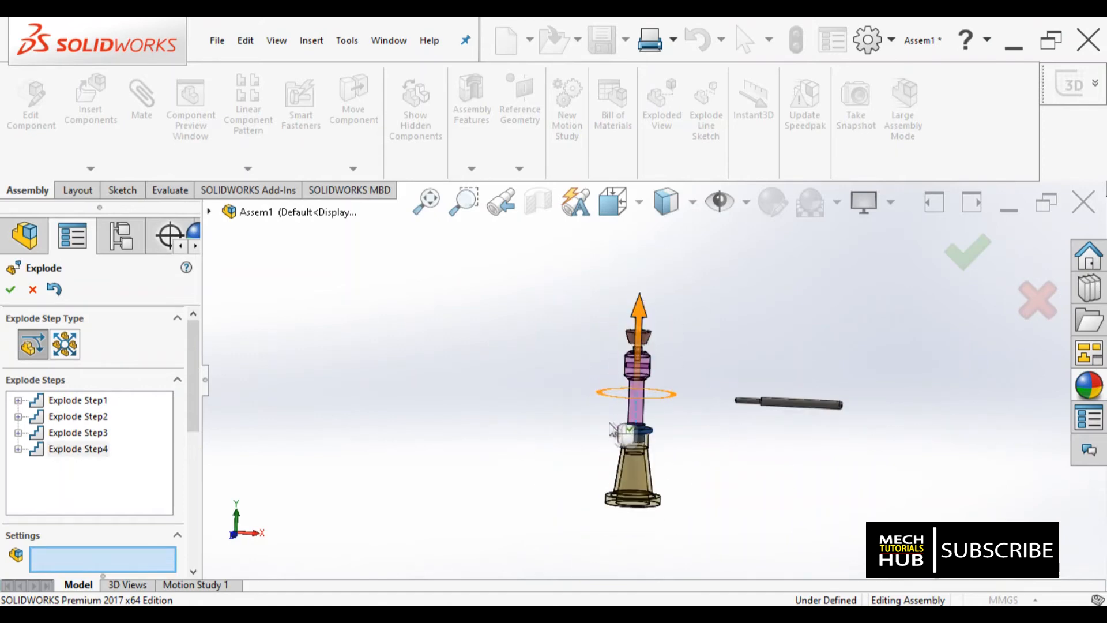
- Add another explode step that moves Screw2 further up along Y, well above the Cup
scroll(622, 414, down, 6)
scroll(624, 413, up, 4)
scroll(627, 360, down, 6)
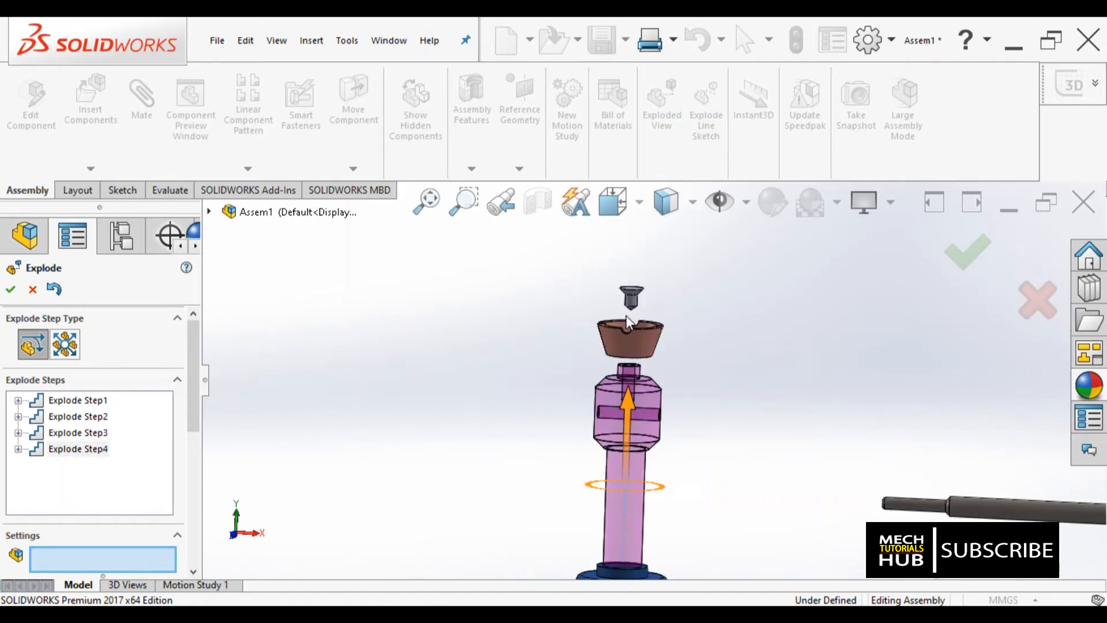
scroll(651, 312, up, 4)
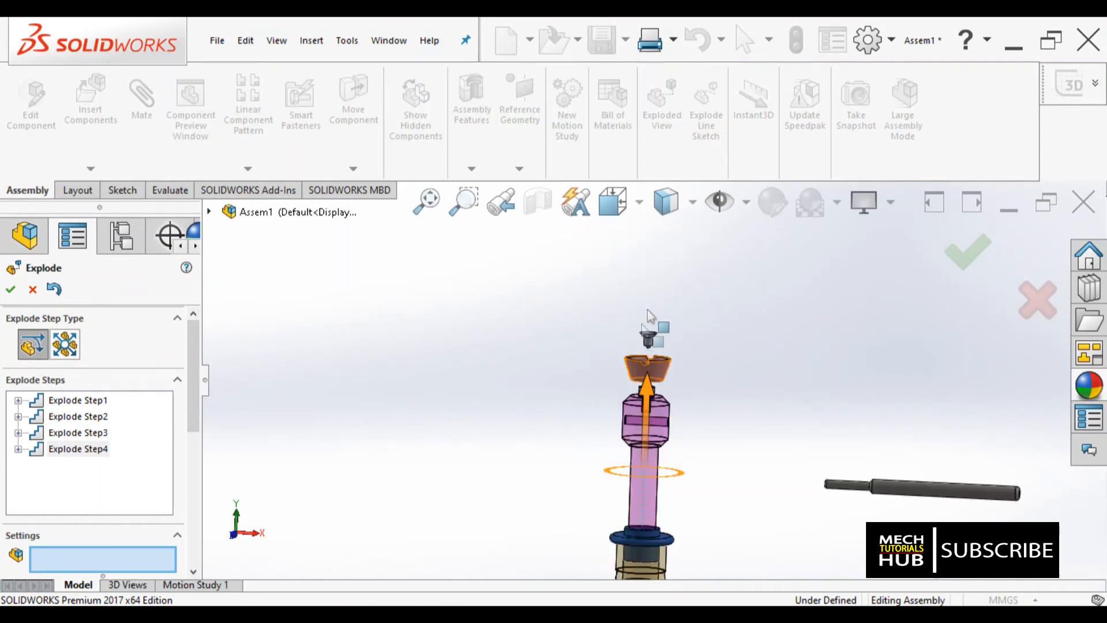
scroll(651, 447, down, 5)
click(652, 455)
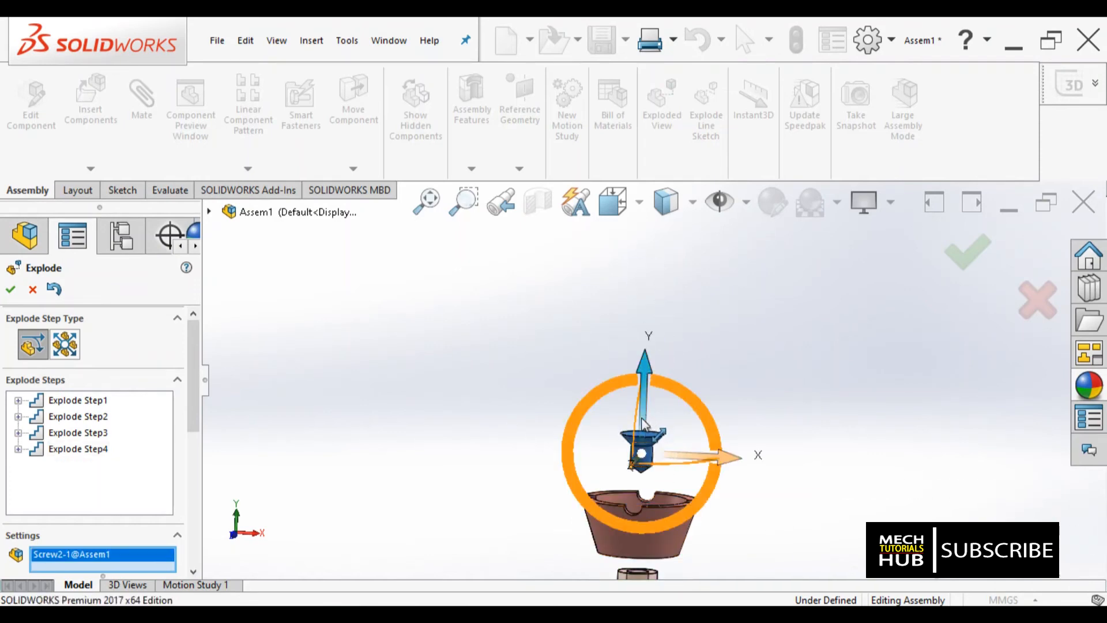
drag(646, 408, 645, 276)
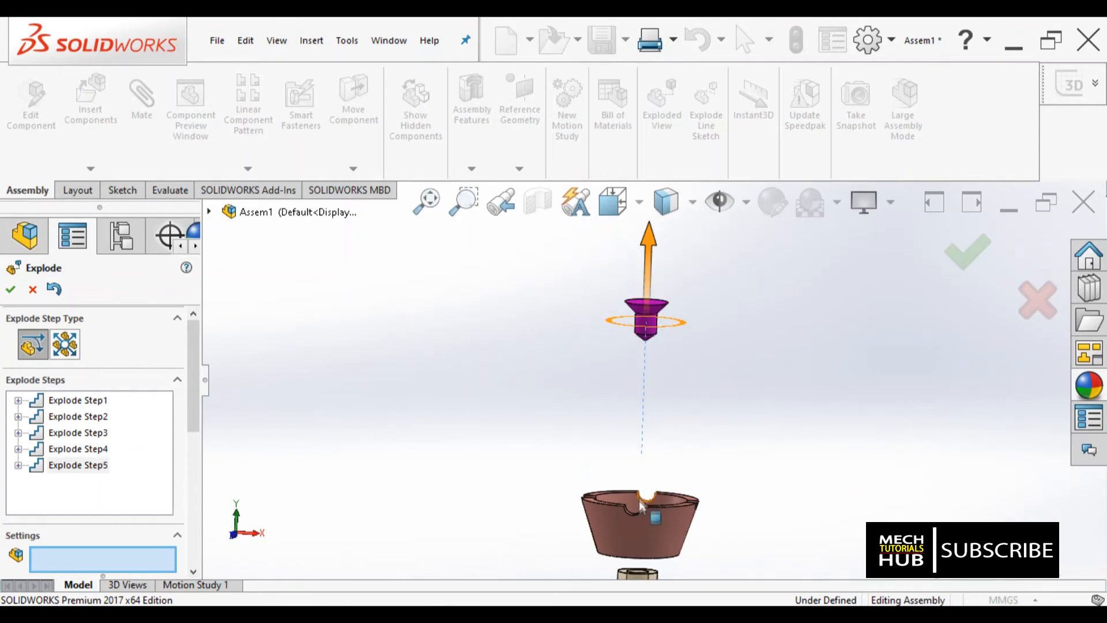
- Add another explode step that raises the Cup along Y to just below Screw2
click(647, 490)
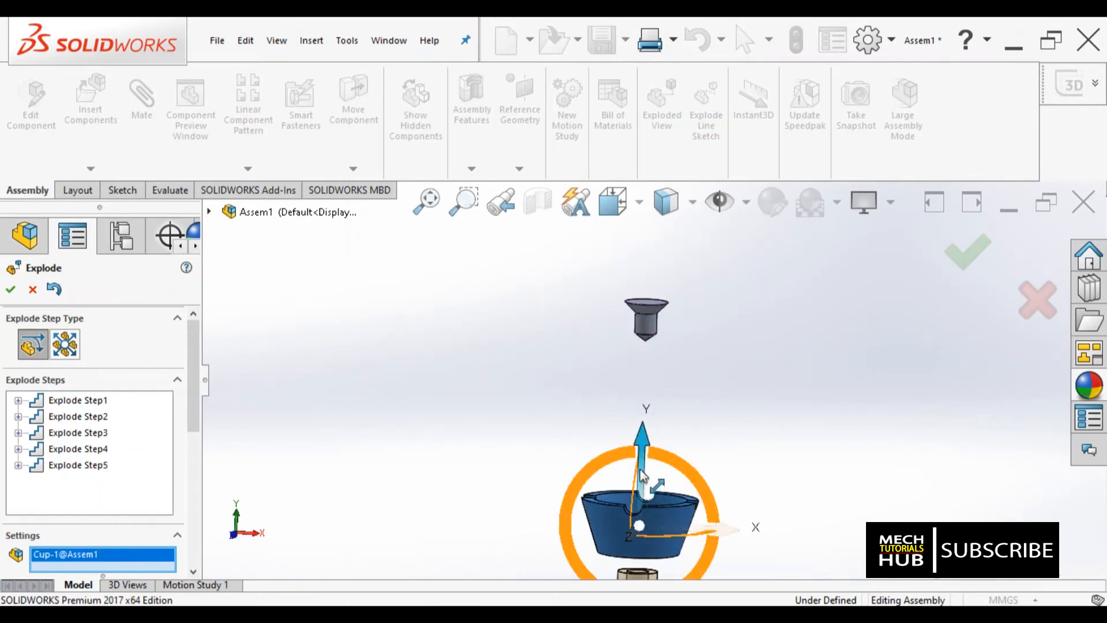
drag(643, 484, 644, 319)
scroll(650, 375, up, 4)
scroll(650, 506, down, 4)
- Add another explode step that lifts the screw along Y until its lower end is clear of the nut
click(646, 498)
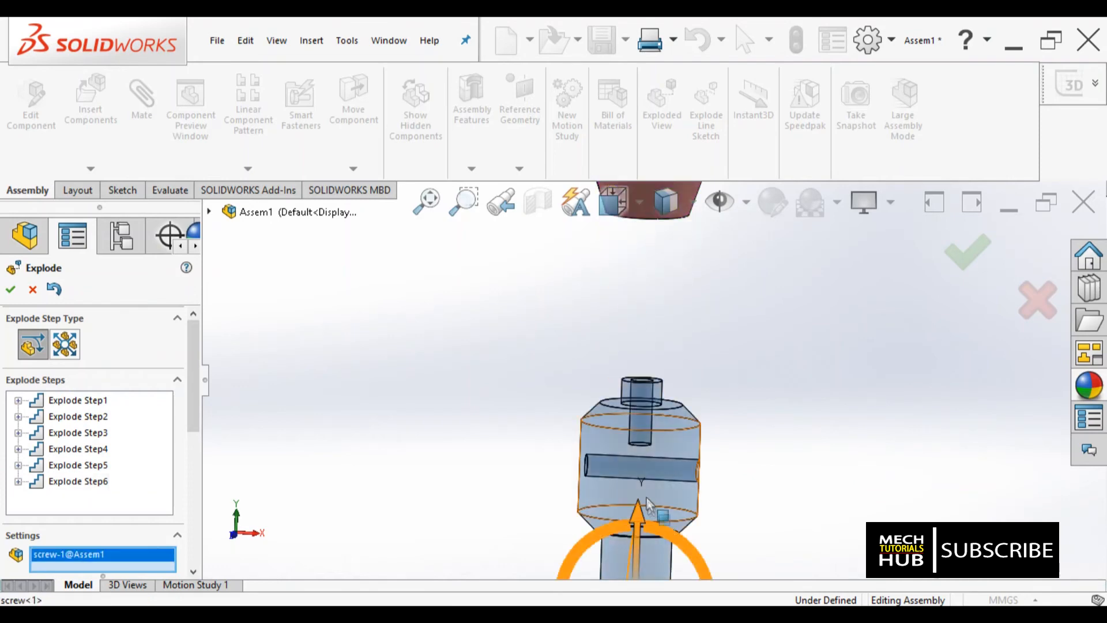
drag(638, 516, 637, 360)
scroll(682, 449, up, 4)
scroll(653, 374, down, 3)
scroll(653, 374, down, 2)
drag(650, 372, 653, 390)
scroll(689, 465, up, 4)
scroll(653, 517, down, 2)
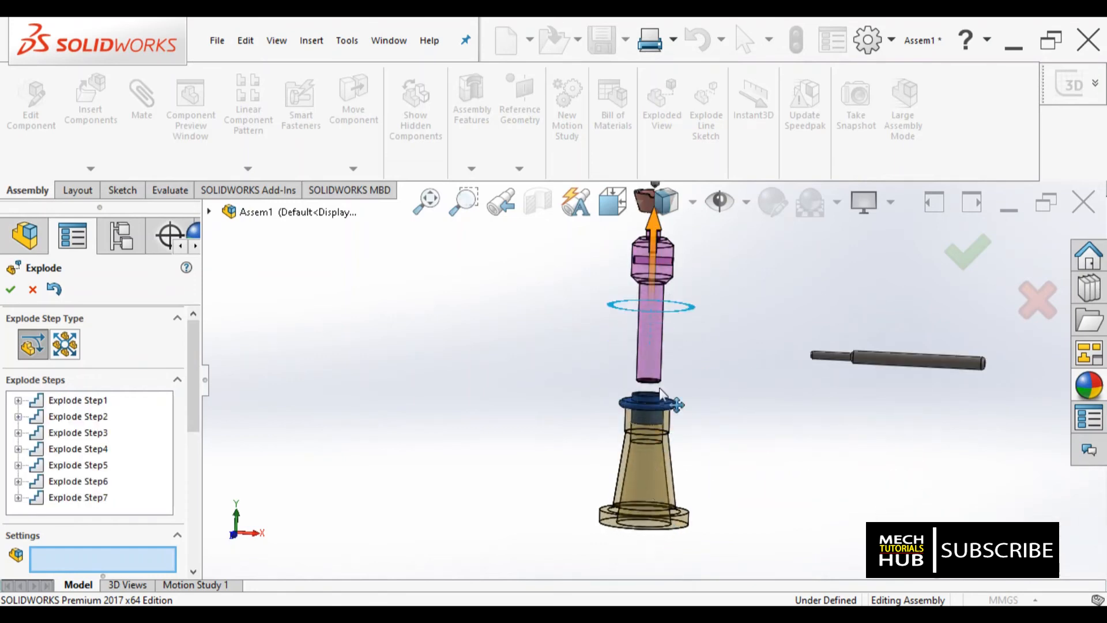
- Add an explode step that moves the Body down along Y, well clear of the nut
scroll(657, 393, down, 5)
scroll(652, 418, up, 4)
scroll(651, 447, down, 5)
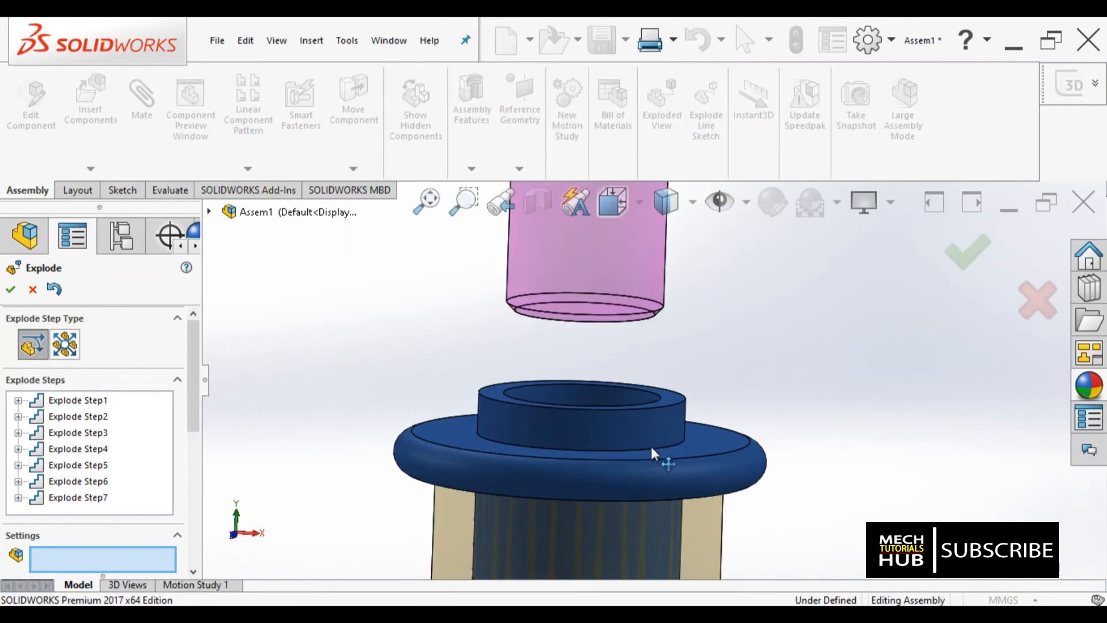
scroll(654, 456, up, 5)
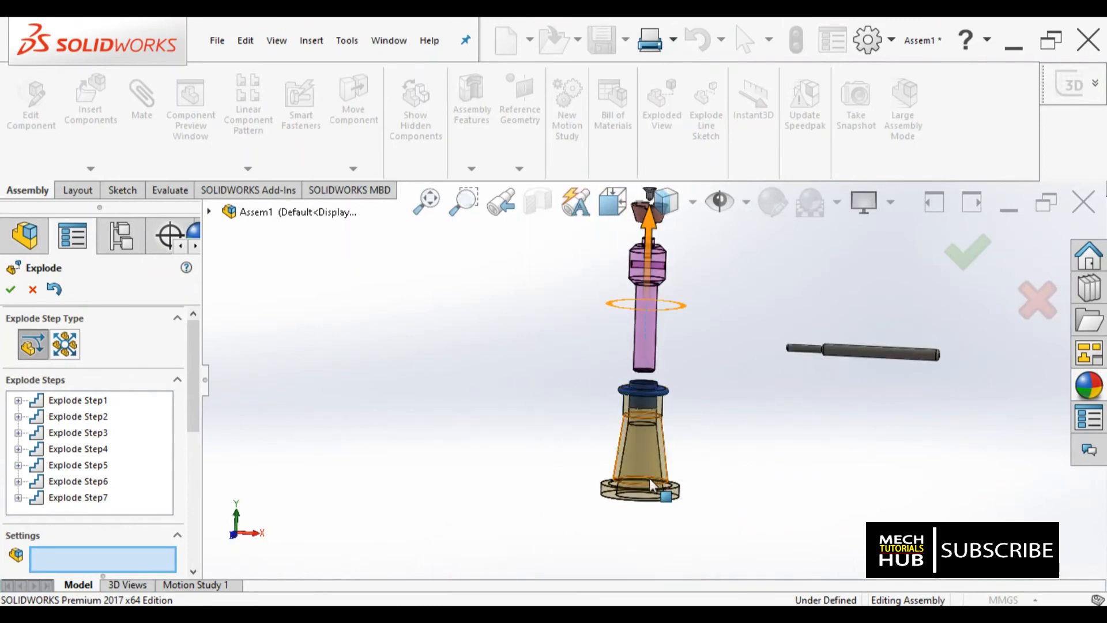
click(649, 476)
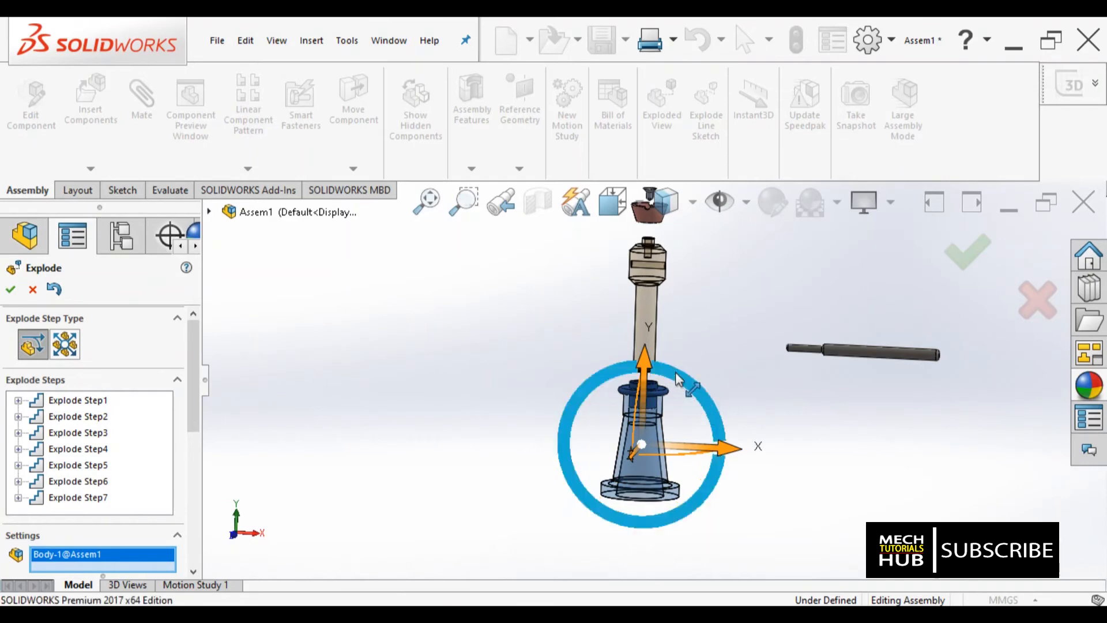
scroll(674, 375, up, 5)
scroll(662, 292, down, 4)
scroll(634, 484, down, 4)
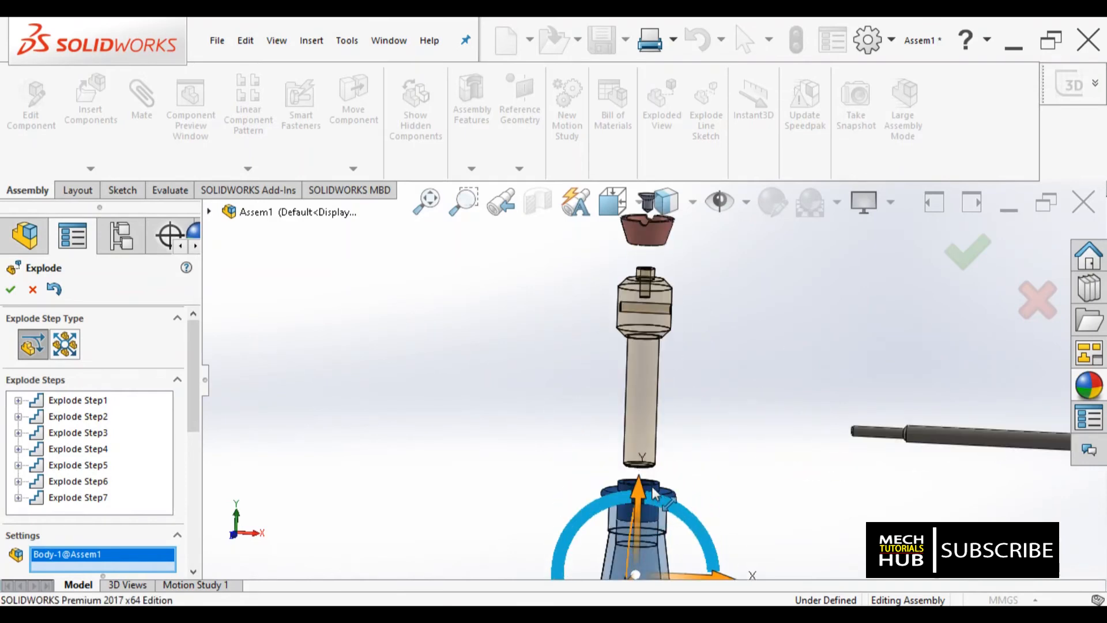
scroll(750, 473, up, 3)
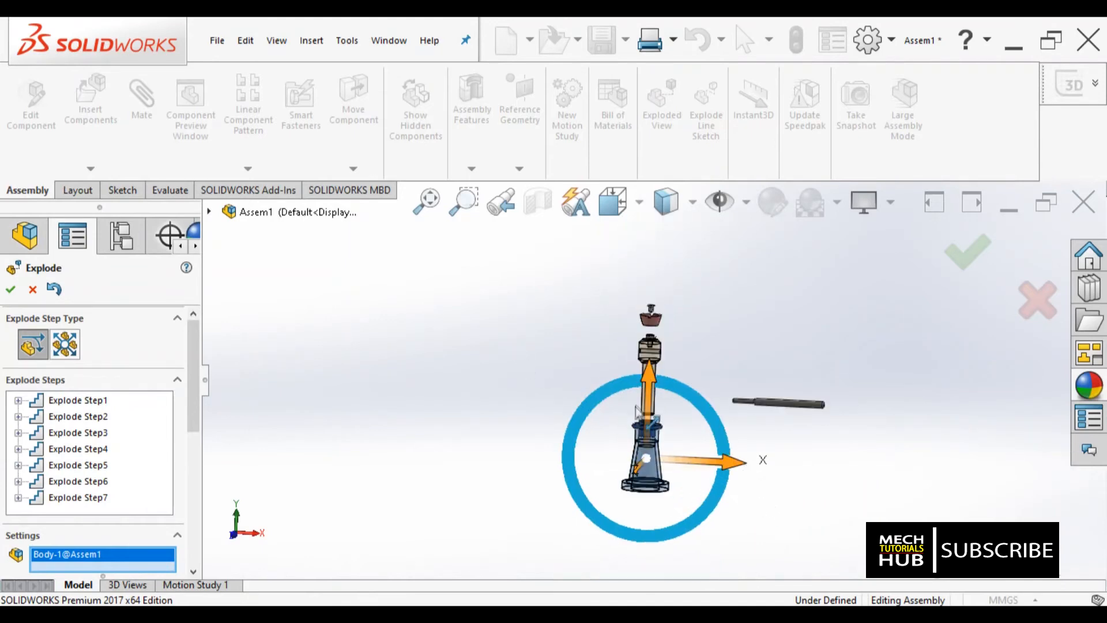
drag(651, 386, 659, 423)
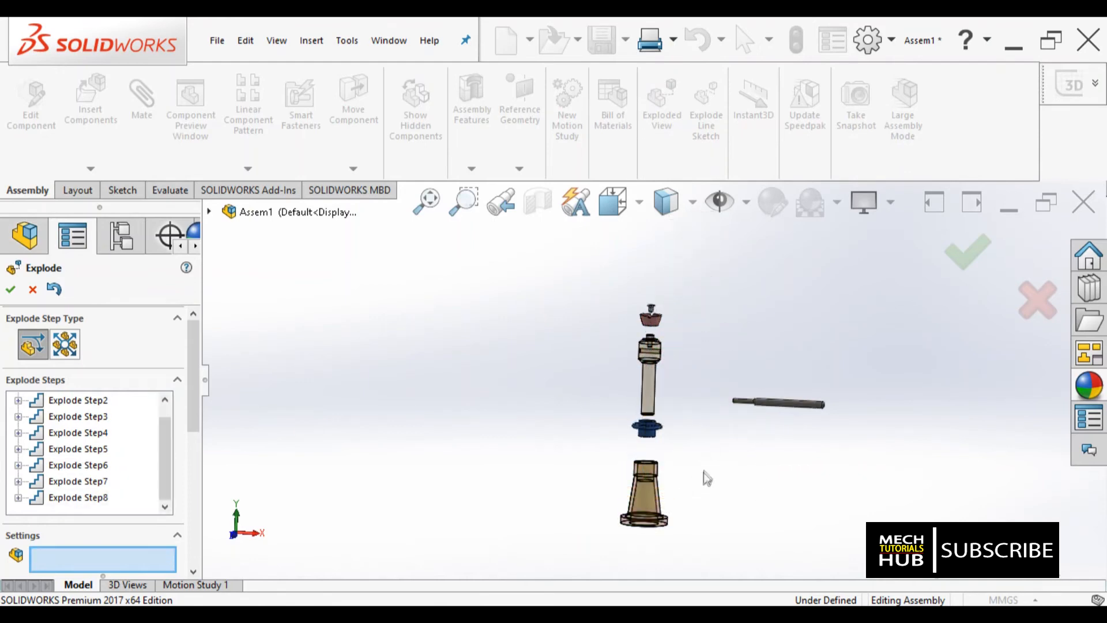
- Examine the spacing and alignment of the exploded jack components from several angles
scroll(680, 392, down, 5)
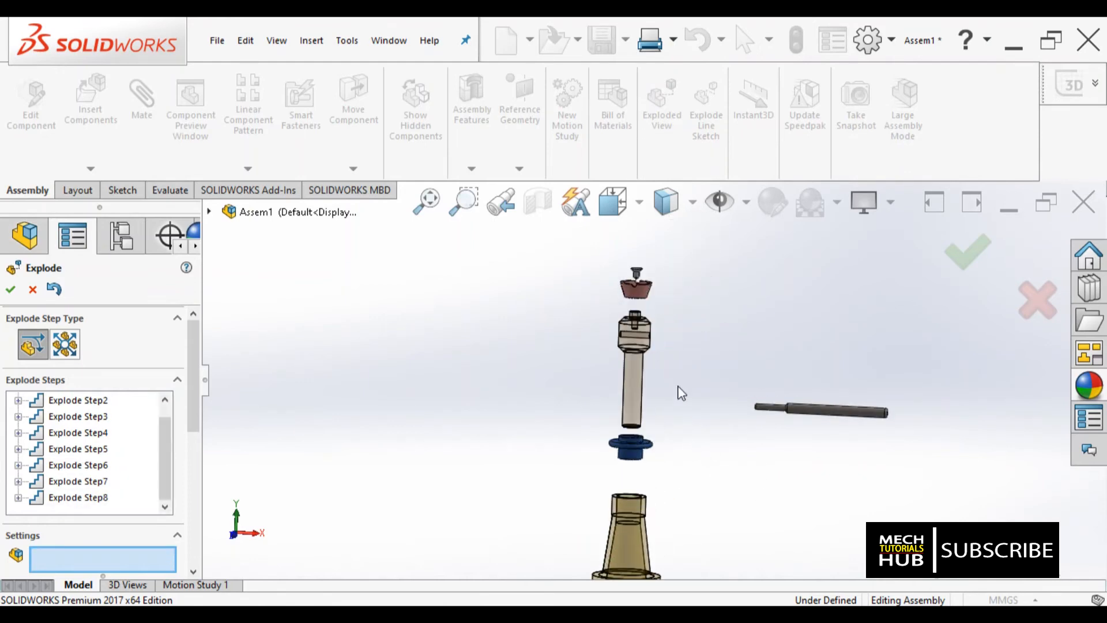
scroll(688, 482, up, 4)
middle_drag(671, 475, 671, 429)
scroll(661, 398, up, 3)
scroll(656, 355, down, 3)
middle_drag(652, 398, 662, 459)
scroll(660, 456, up, 3)
scroll(656, 438, down, 5)
scroll(646, 403, up, 1)
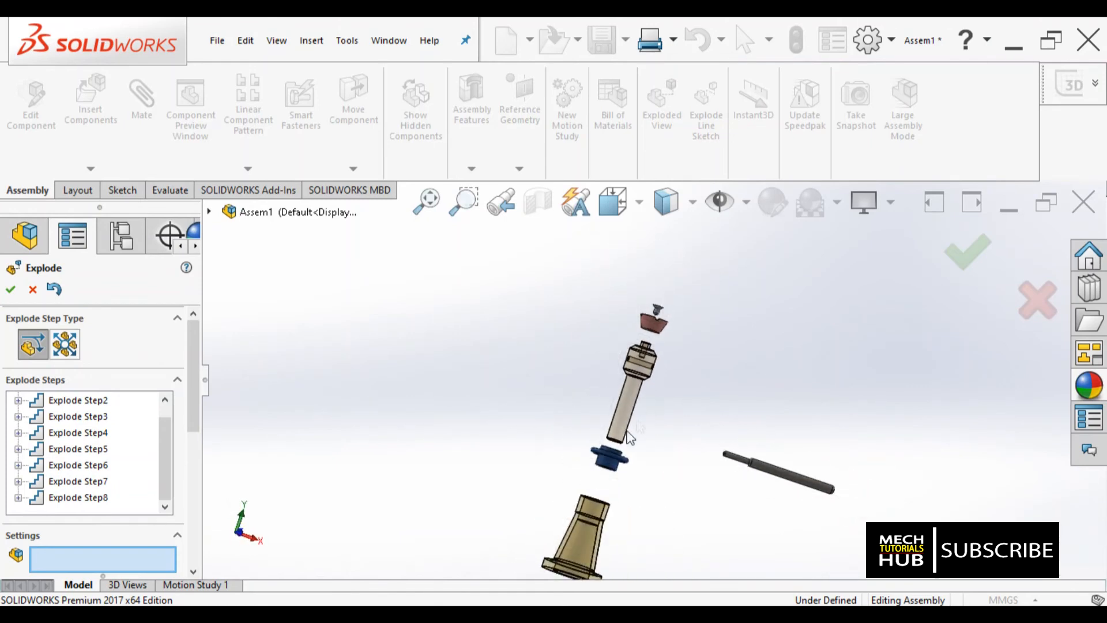
scroll(584, 559, down, 1)
scroll(589, 534, up, 1)
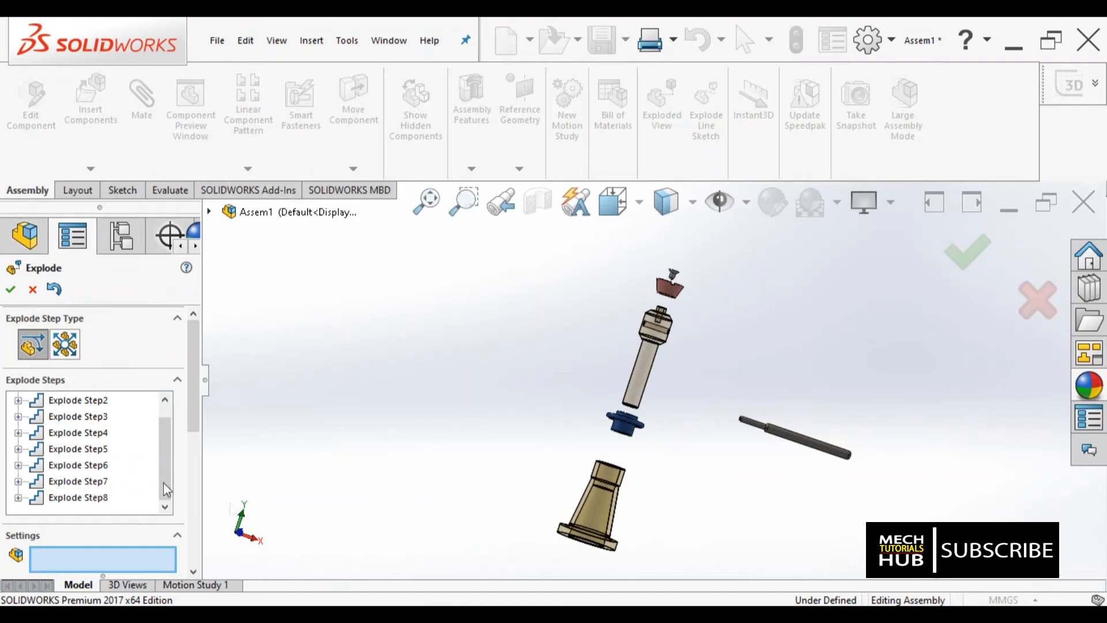
- Check the editing options of Explode Step5 without changing it, and accept the exploded view
click(67, 454)
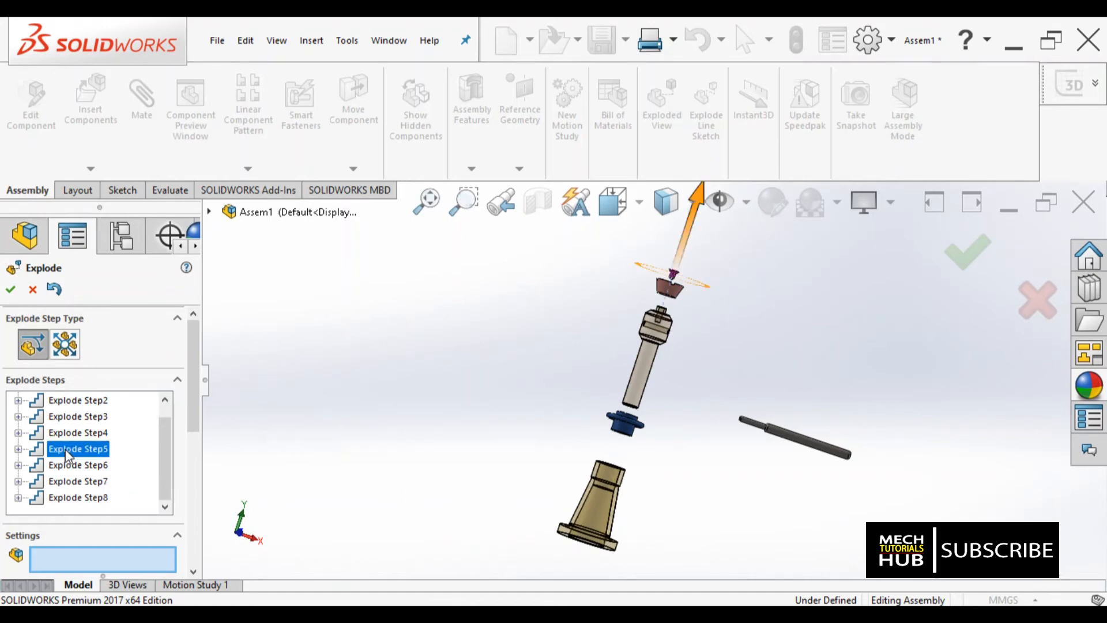
right_click(67, 454)
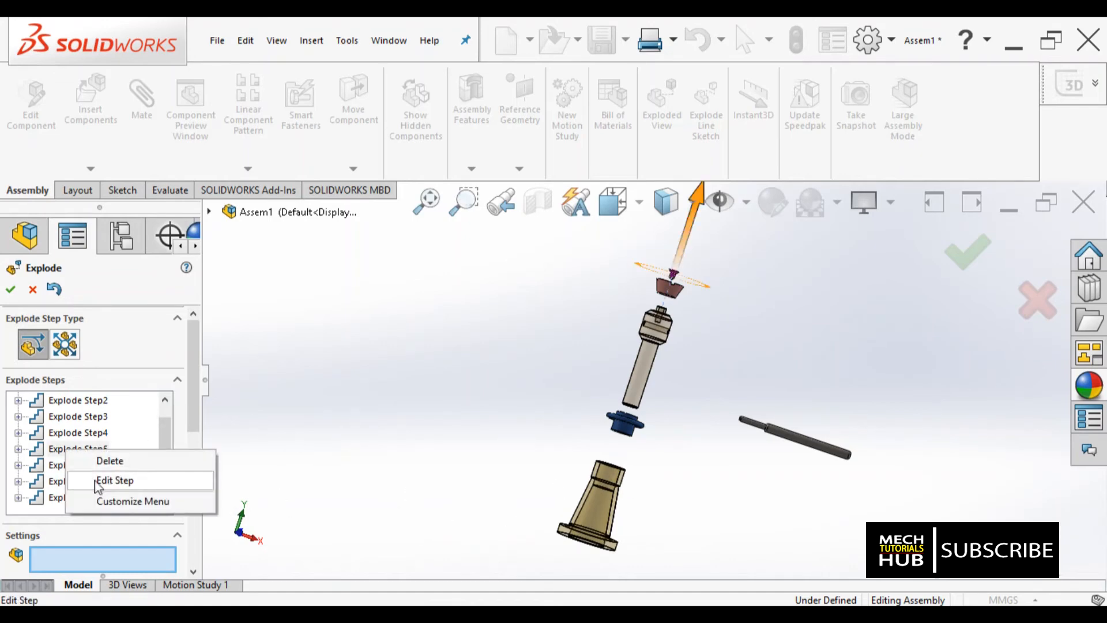
click(303, 467)
click(9, 290)
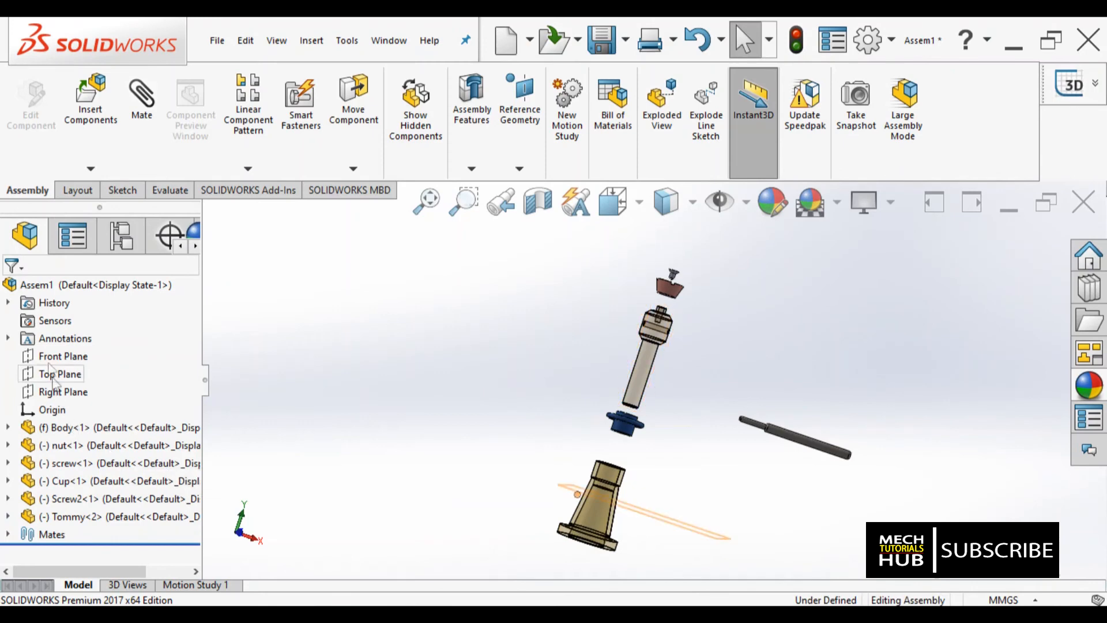
- Collapse the whole Assem1 assembly and explode it again
right_click(31, 285)
click(81, 306)
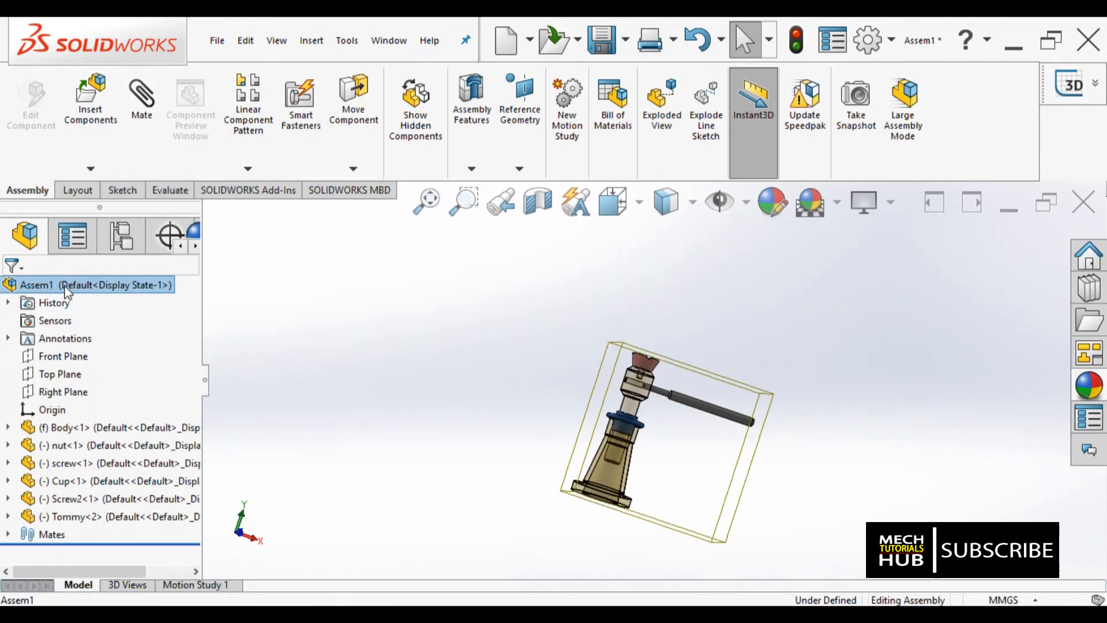
right_click(65, 285)
click(118, 308)
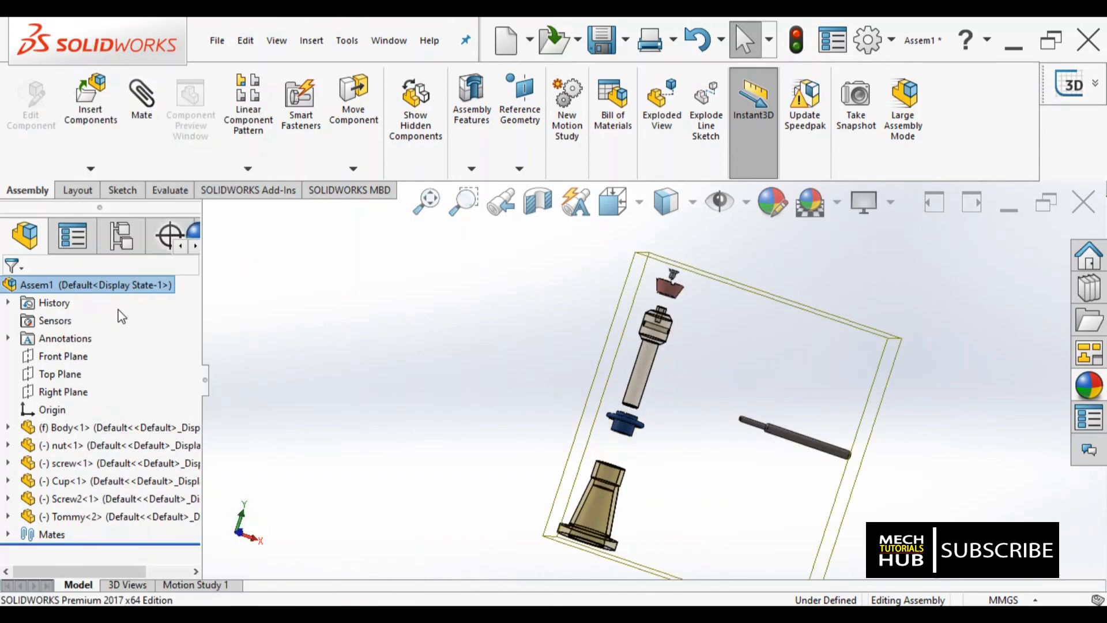
- Play the animated collapse of Assem1, switch its playback to double speed, and close the animation
right_click(110, 287)
click(138, 324)
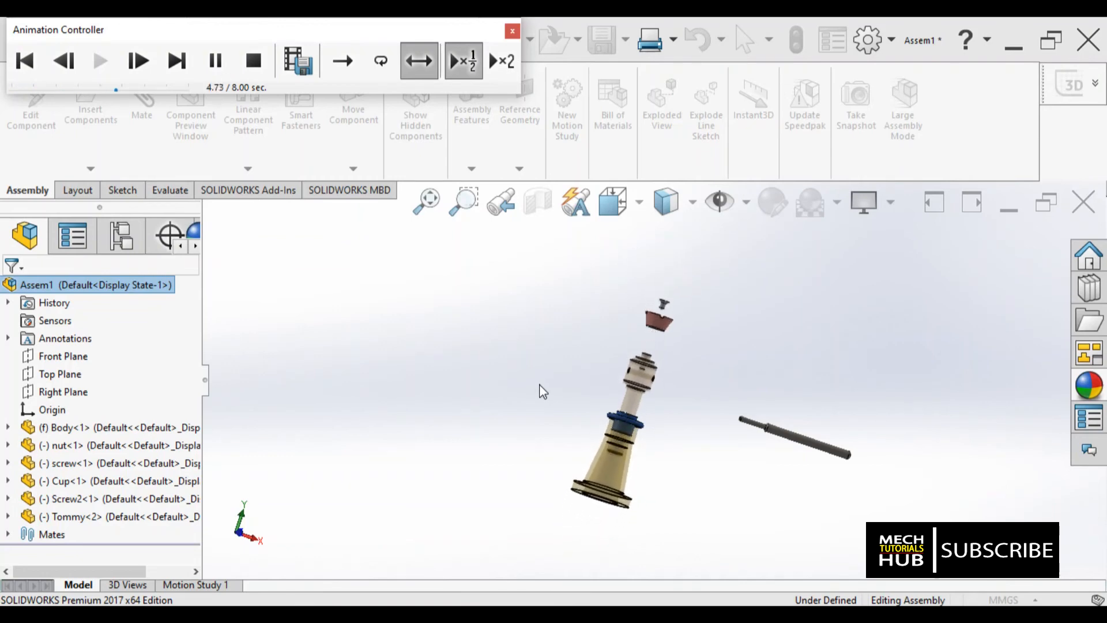
click(502, 66)
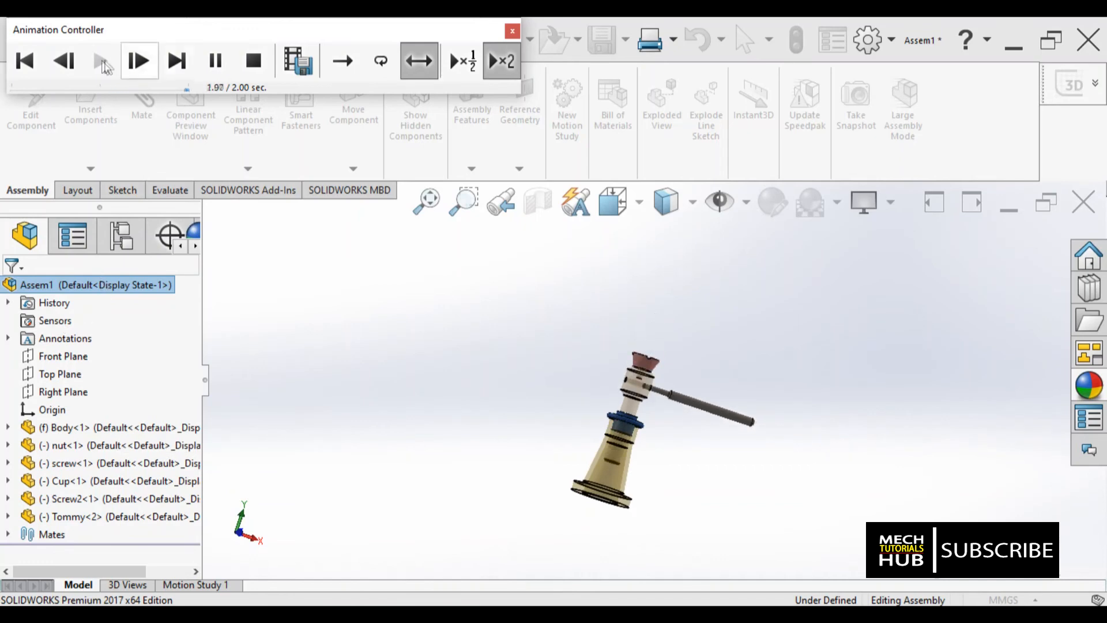
click(511, 31)
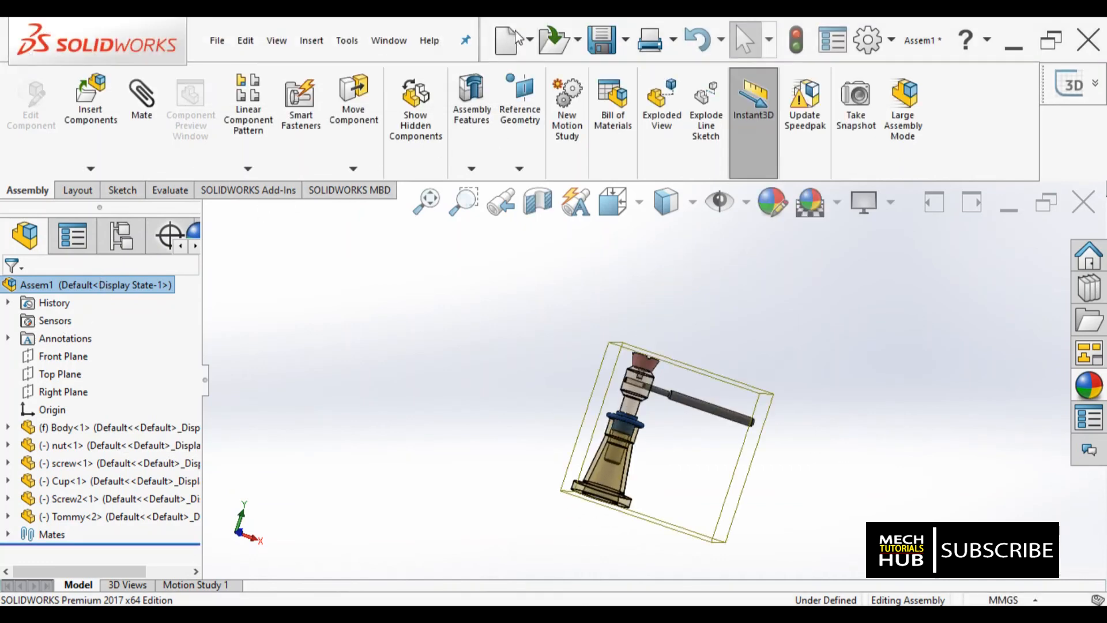
- Return the Assem1 assembly to its exploded state
right_click(79, 294)
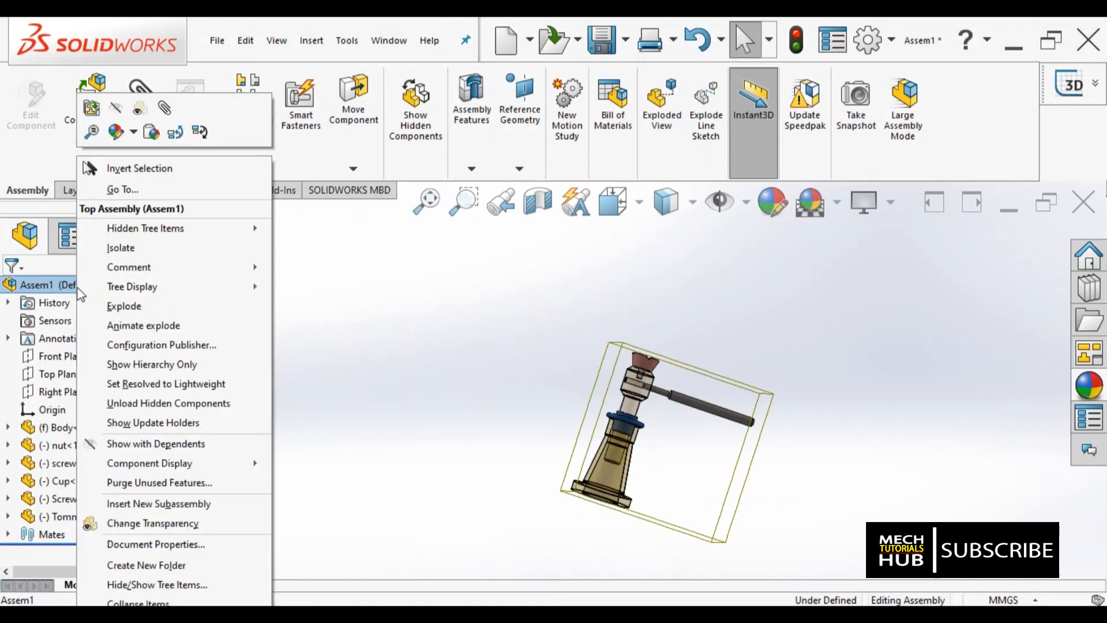
click(124, 306)
click(447, 433)
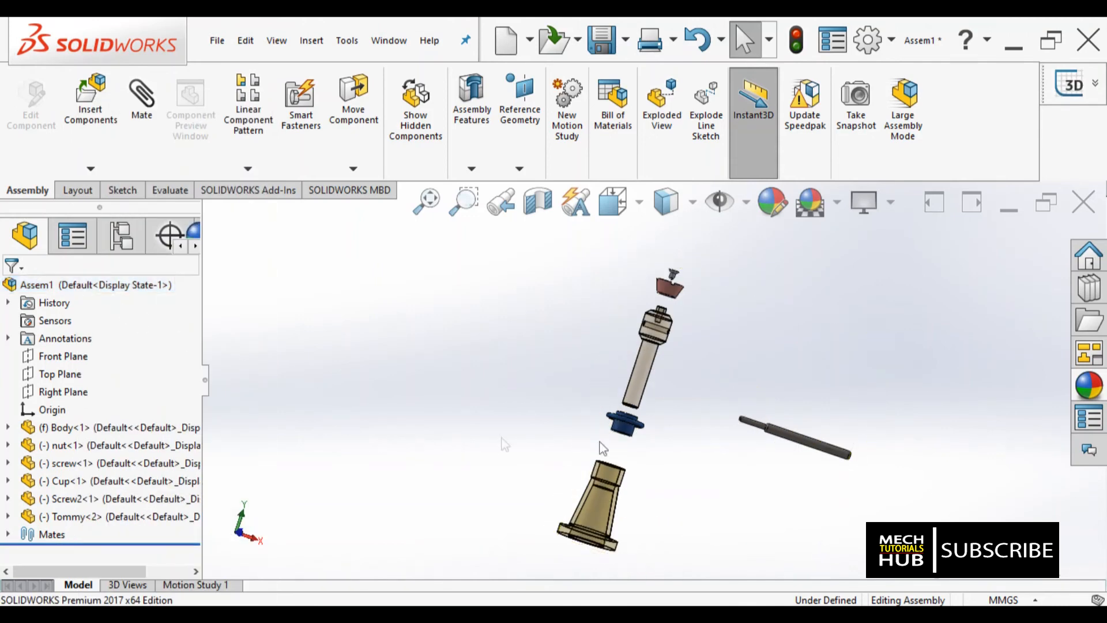
- Preview the exploded assembly in the Hidden Lines Visible display style and return to Shaded With Edges
middle_drag(824, 479, 698, 337)
click(692, 201)
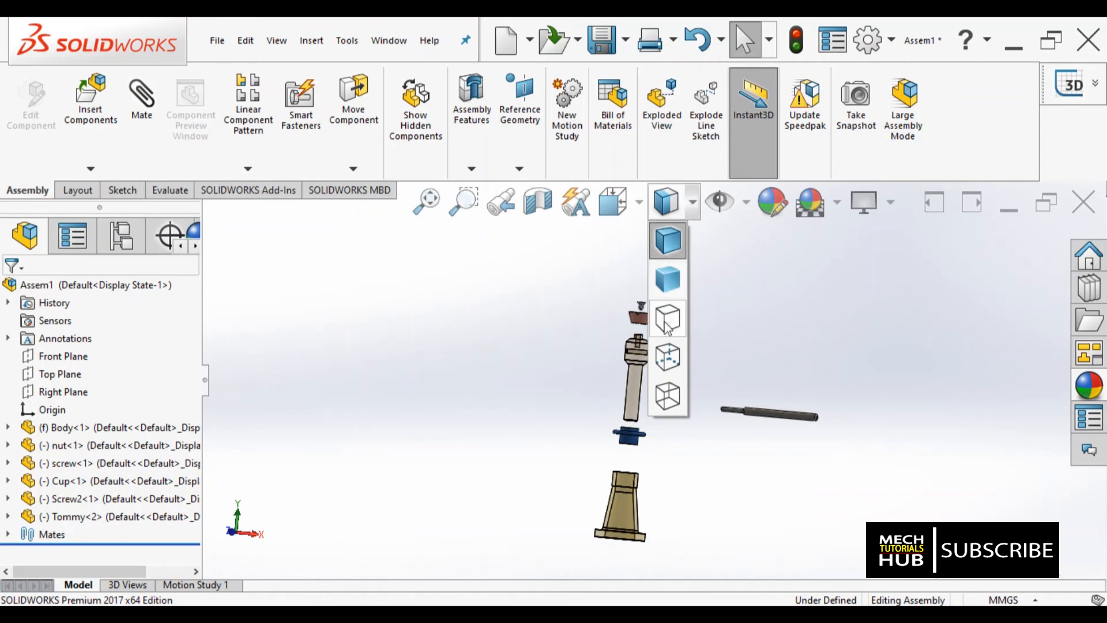
click(668, 359)
scroll(657, 351, down, 4)
scroll(652, 364, up, 4)
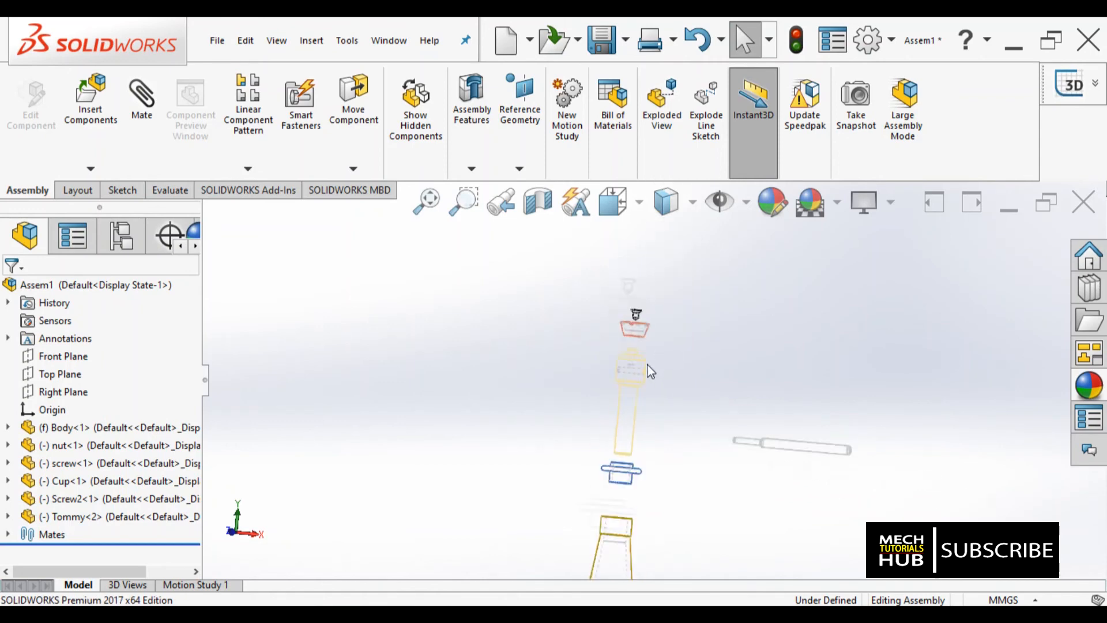
scroll(614, 454, down, 2)
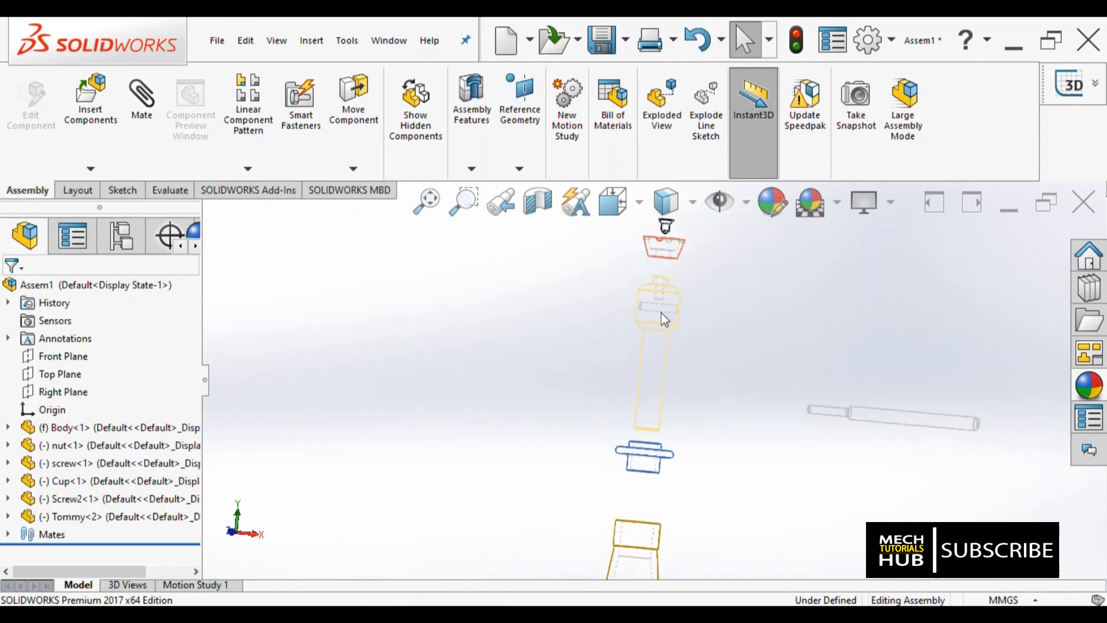
click(692, 202)
click(679, 234)
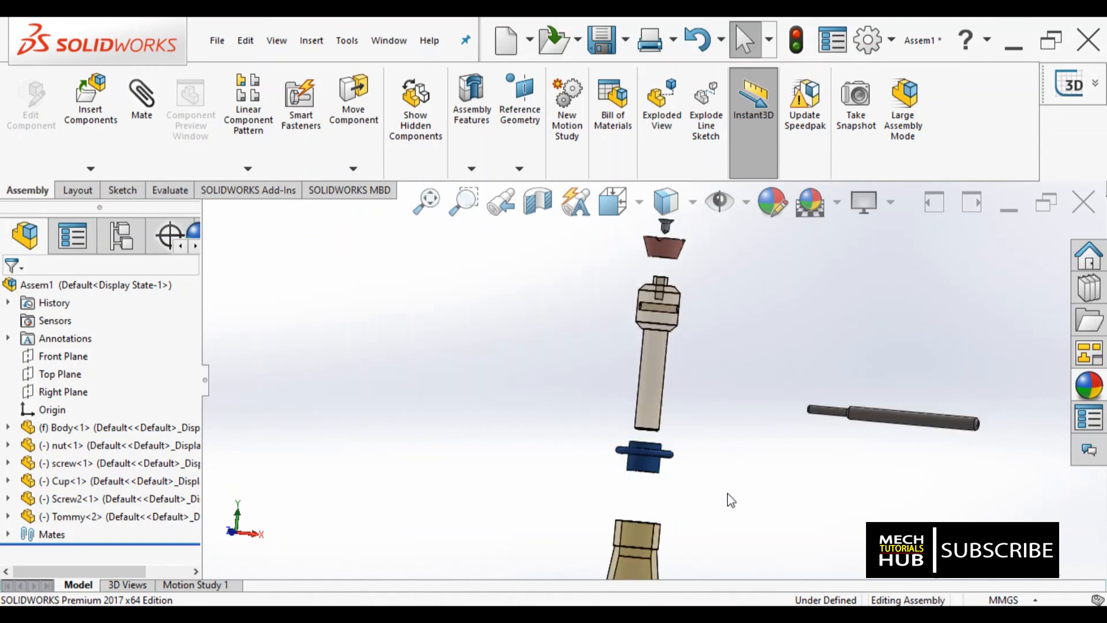
- Inspect the shaded exploded assembly up close and from different angles
scroll(692, 404, up, 3)
scroll(671, 390, down, 3)
scroll(663, 404, down, 2)
scroll(657, 413, up, 5)
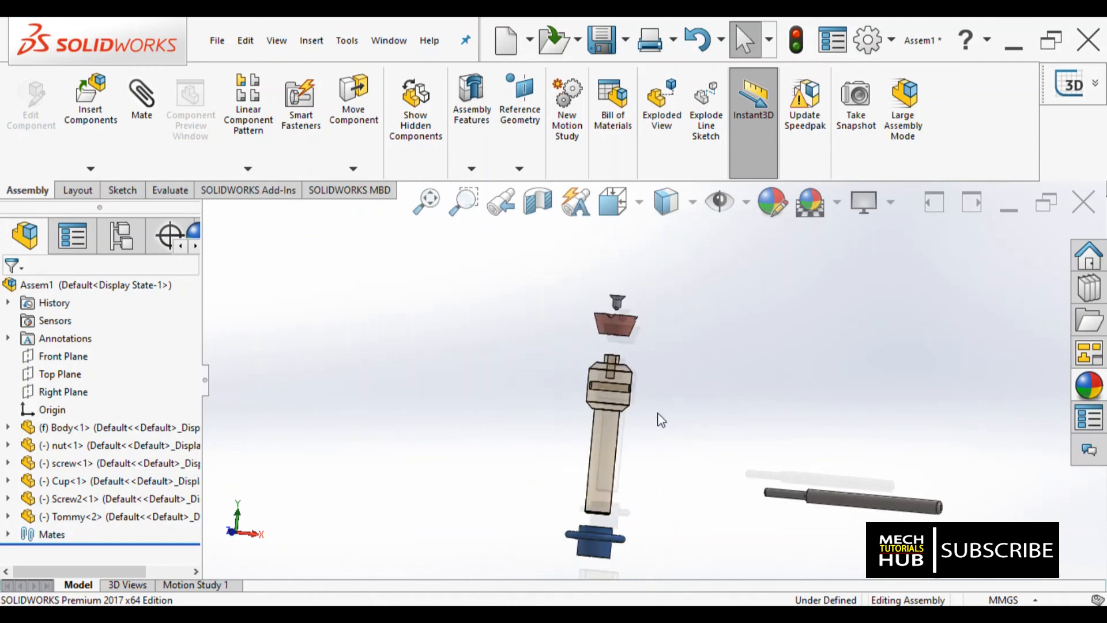
scroll(652, 448, down, 2)
middle_drag(652, 447, 654, 360)
scroll(652, 374, up, 5)
scroll(657, 424, down, 4)
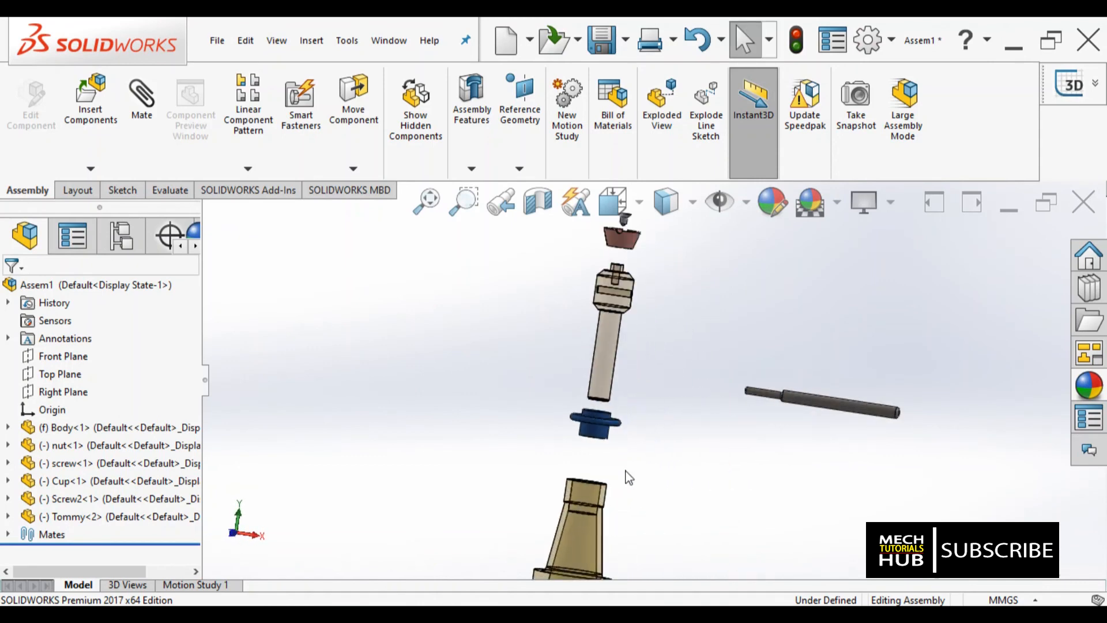
scroll(628, 478, up, 4)
scroll(641, 382, down, 4)
middle_drag(652, 400, 600, 348)
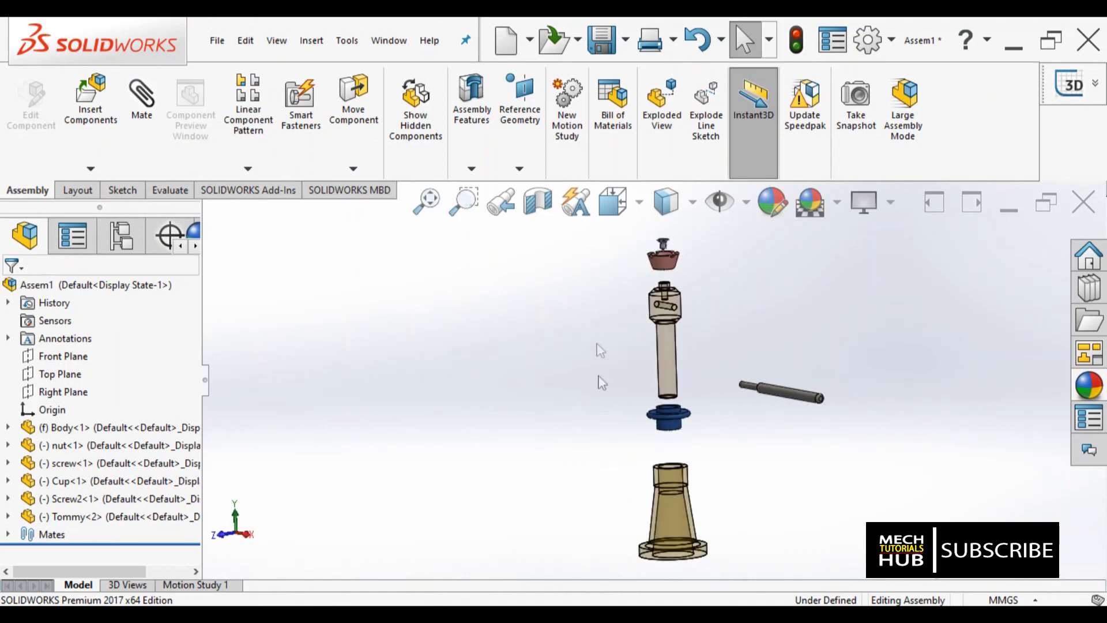
- Set the exploded assembly to the Isometric orientation with all components in view
click(638, 205)
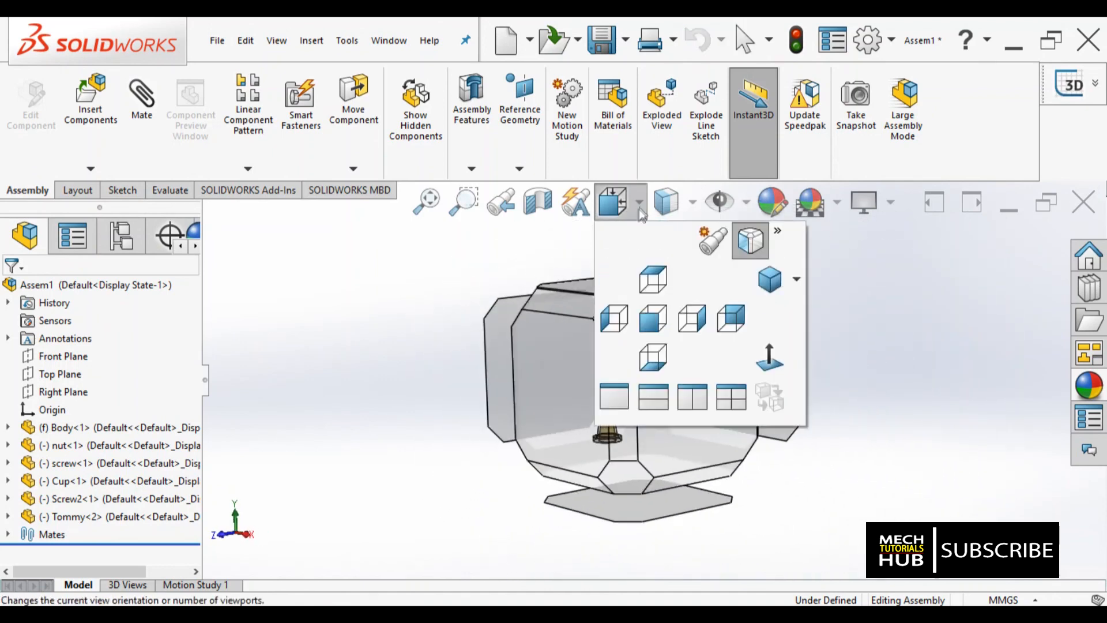
click(772, 288)
scroll(726, 369, up, 4)
scroll(666, 333, down, 4)
scroll(639, 478, down, 2)
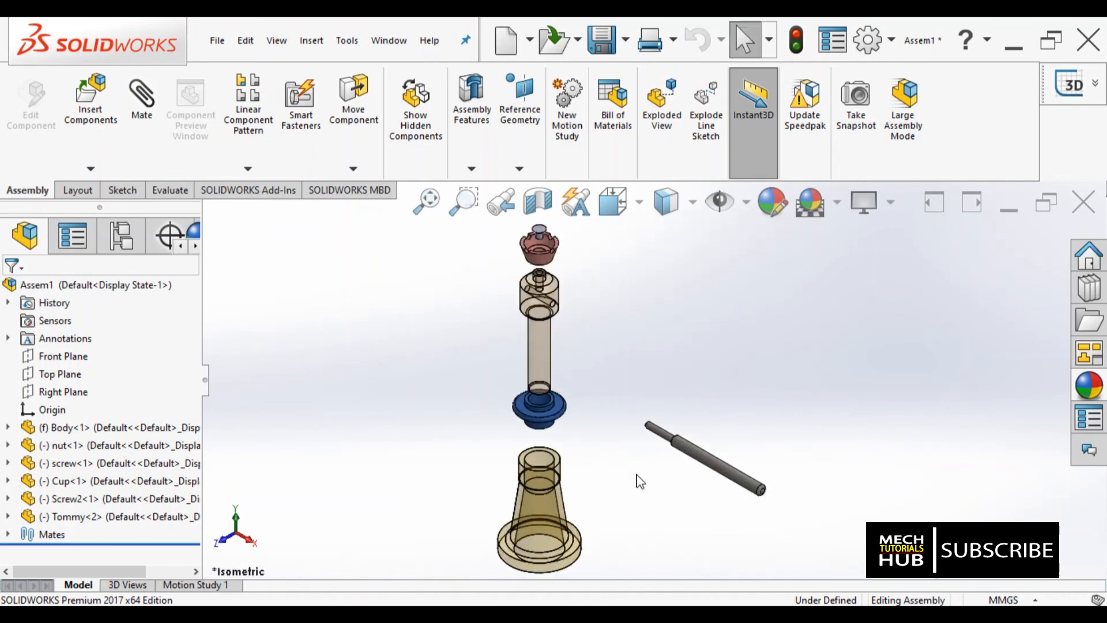